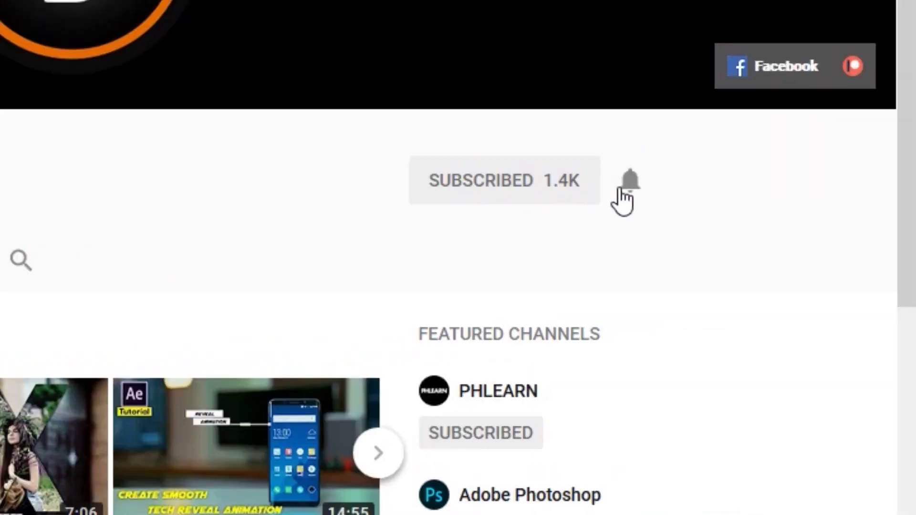
- Click the bell next to SUBSCRIBED on the Gentle PSD channel to get upload notifications
left_click(631, 183)
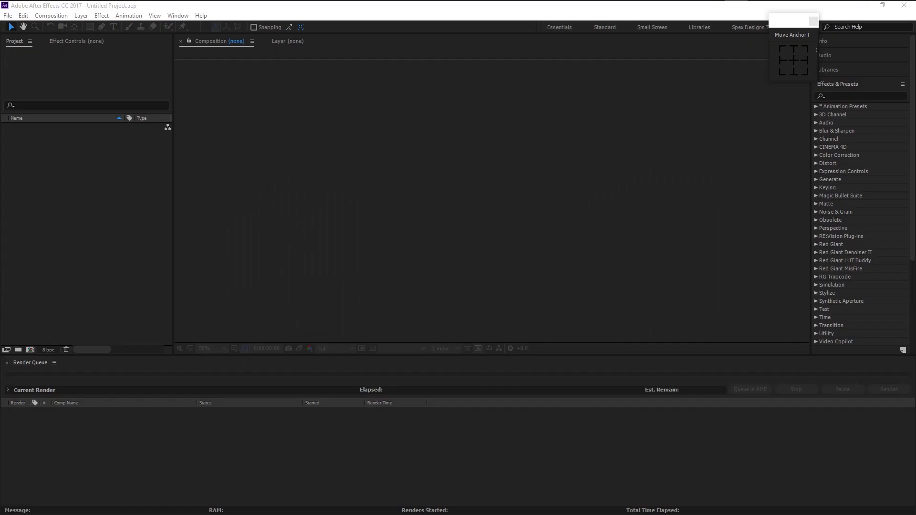
- Create a 1920×1080, 25 fps composition named 'Writing effect' lasting 0:00:10:01
left_click(30, 350)
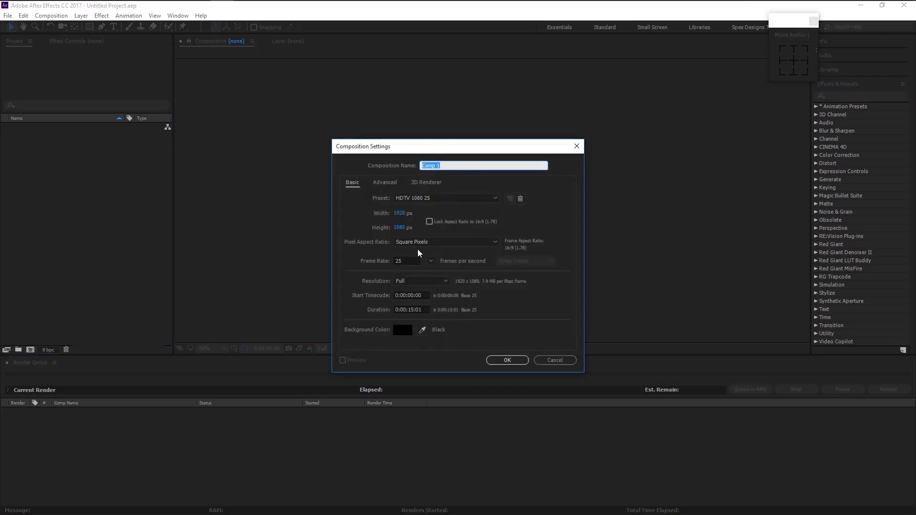
double_click(414, 310)
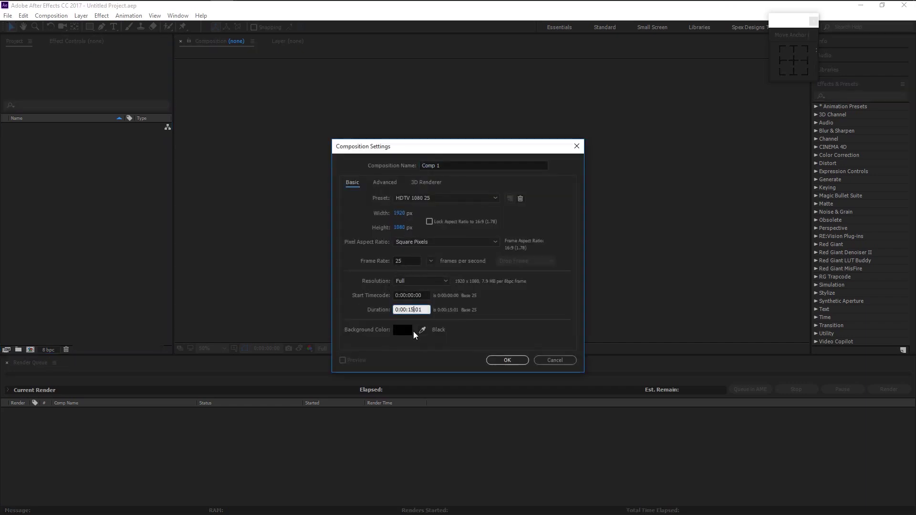
type("10")
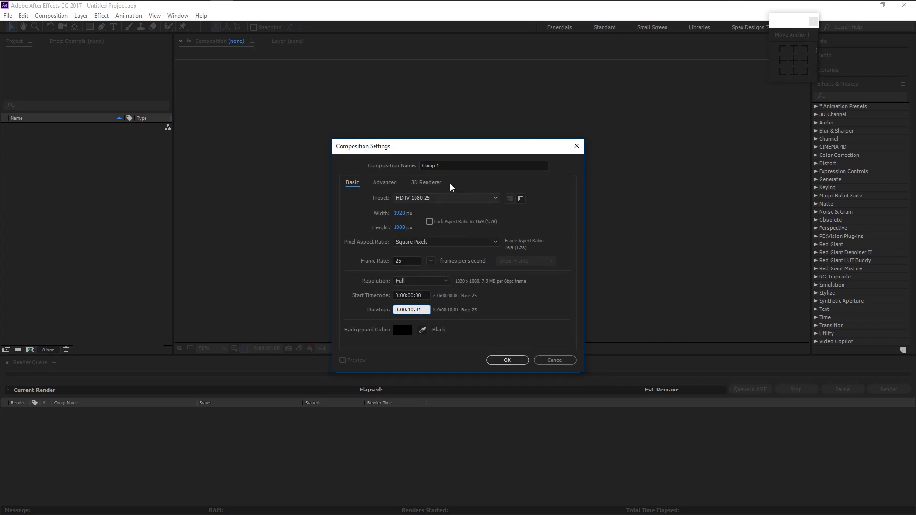
left_click_drag(449, 167, 404, 167)
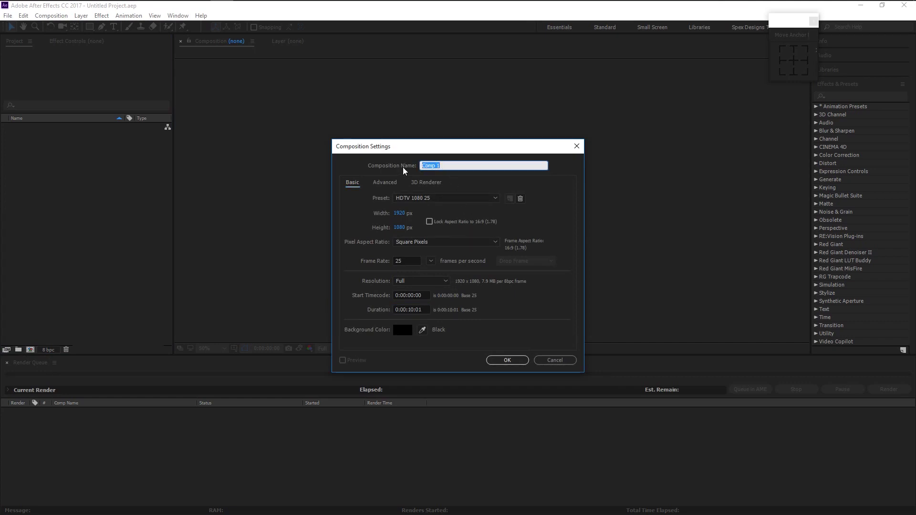
key("BackSpace")
type("Writing effect")
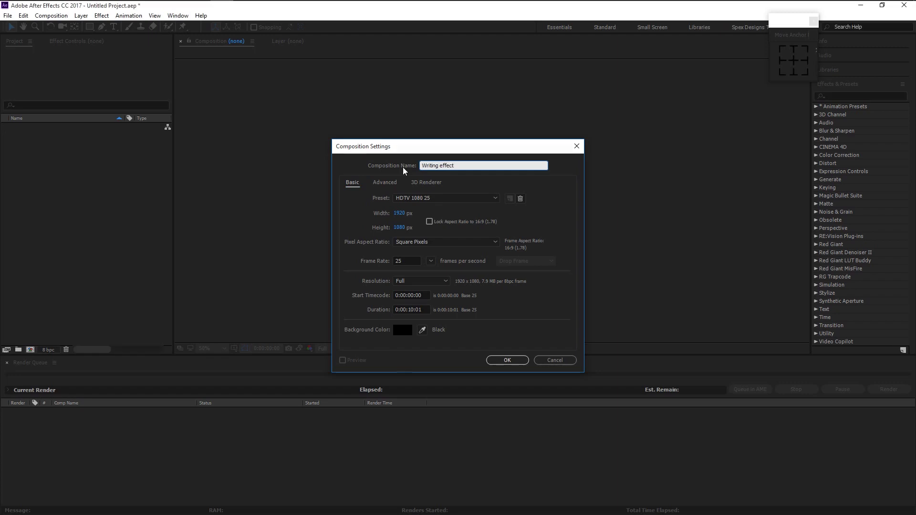
key("Return")
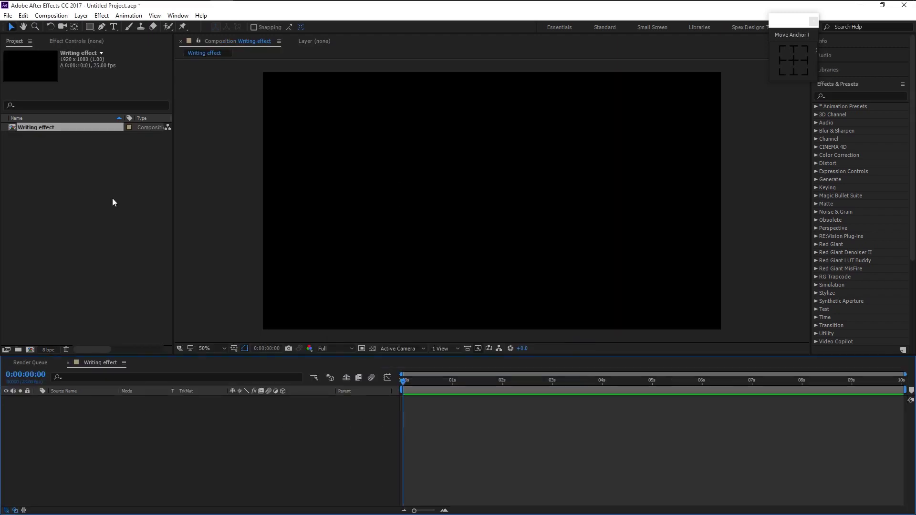
- Type 'Gentle PSD' as a new text layer and move it toward the composition centre
left_click(114, 27)
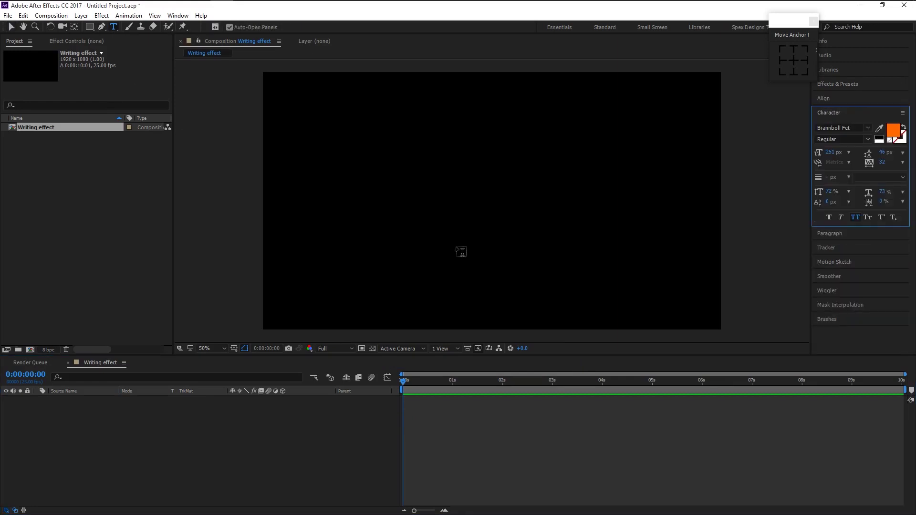
left_click(426, 211)
type("Gen")
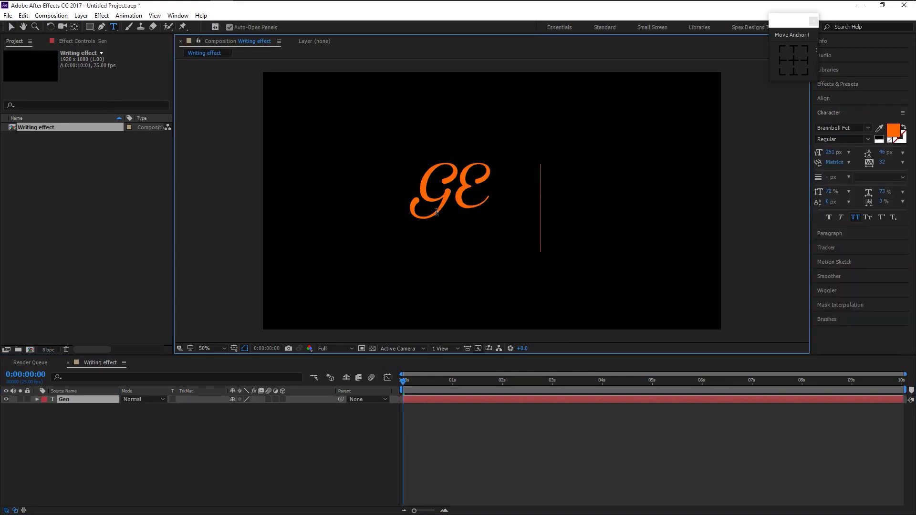
type("tle PSD")
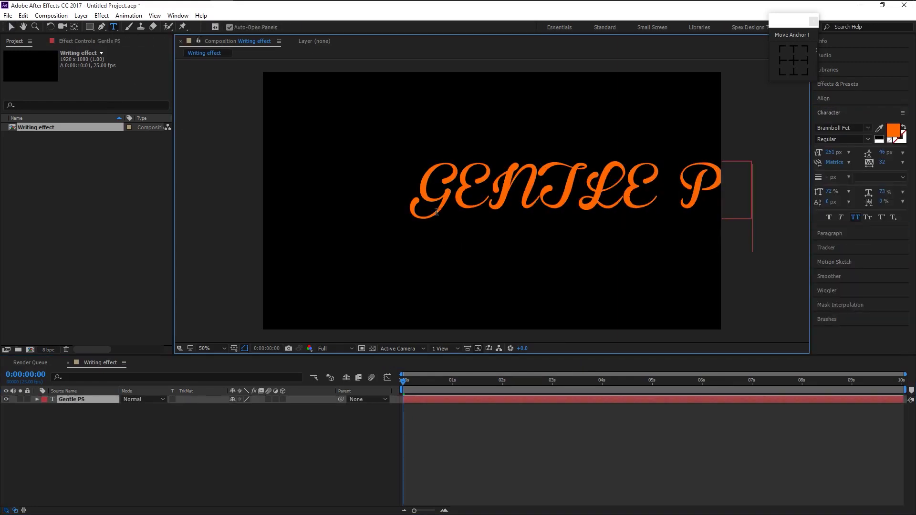
left_click(11, 27)
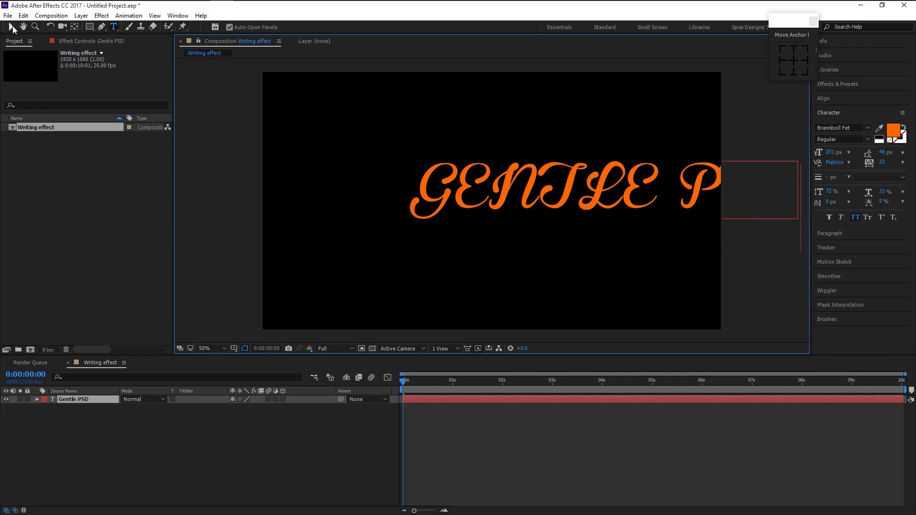
left_click_drag(615, 200, 500, 209)
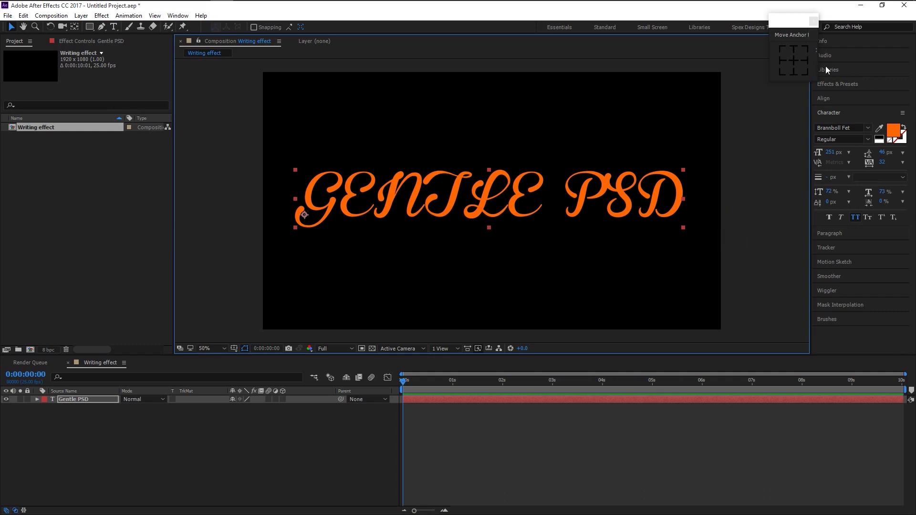
- Centre the text's anchor point and scroll the font list to Brush Script MT Italic
left_click(793, 60)
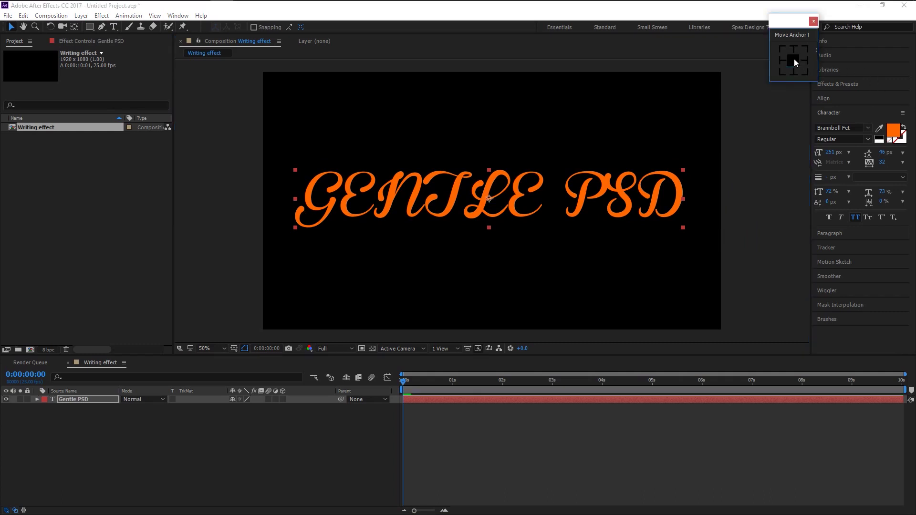
left_click(845, 128)
scroll(852, 130, "down", 3)
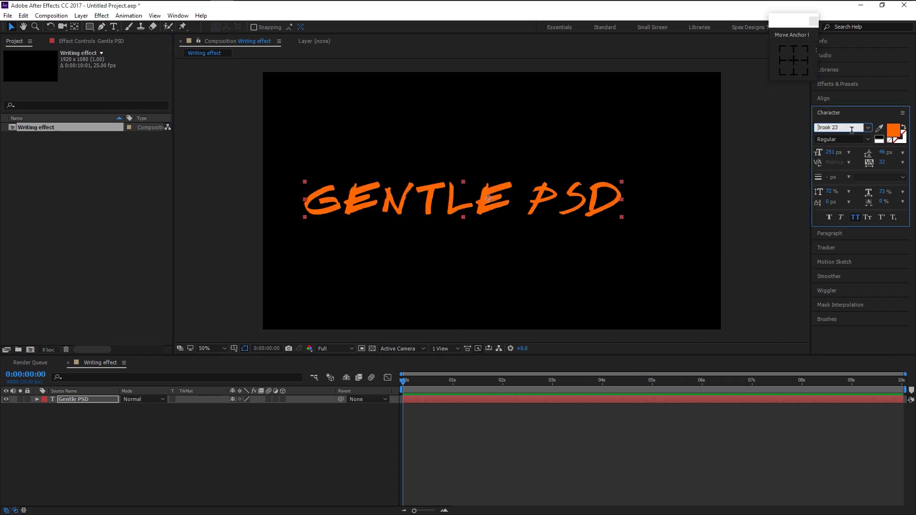
scroll(852, 130, "down", 4)
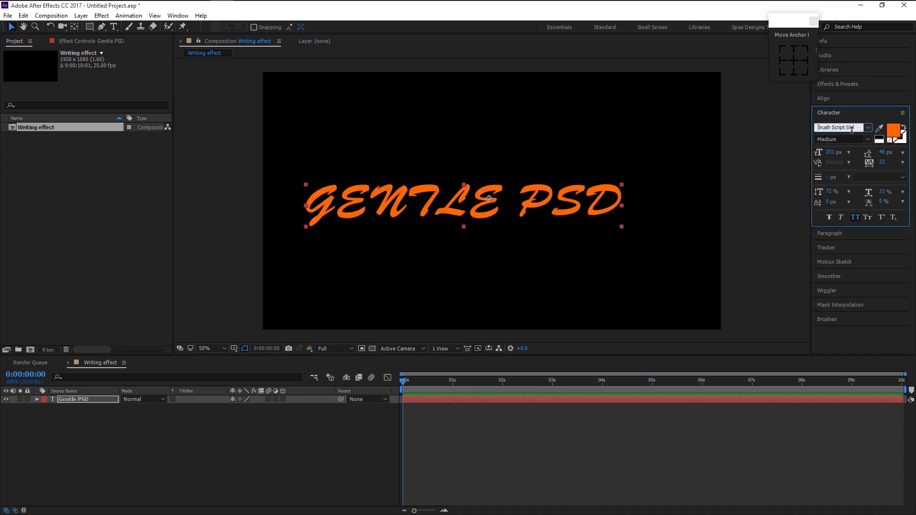
scroll(852, 130, "down", 1)
- Shift the GENTLE PSD text right to mid-frame and recentre its anchor point
left_click(260, 463)
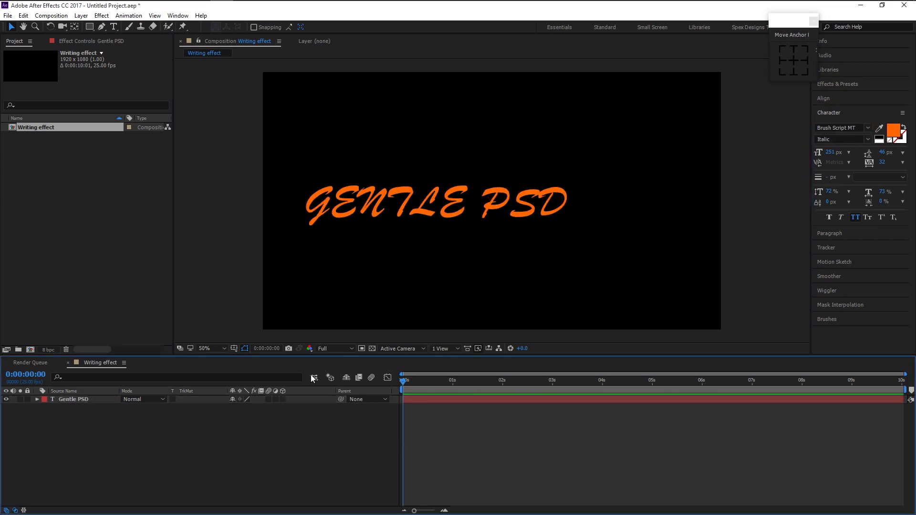
left_click_drag(402, 219, 444, 210)
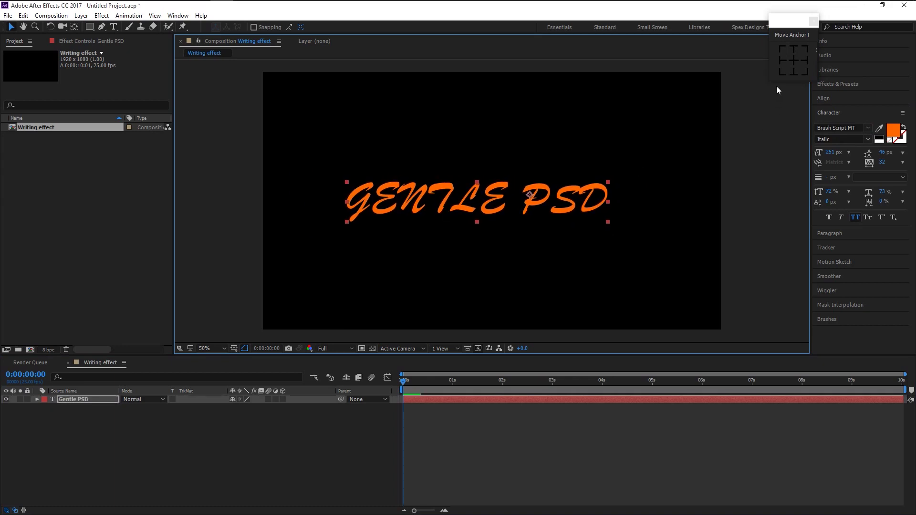
left_click(795, 60)
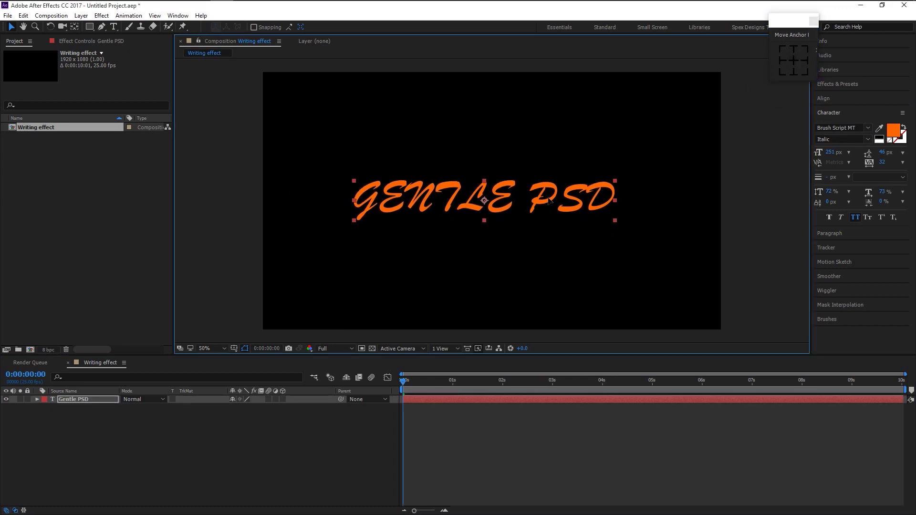
left_click(193, 461)
- Zoom the viewer to 200% and pan onto the first letters of the text
scroll(437, 288, "up", 2)
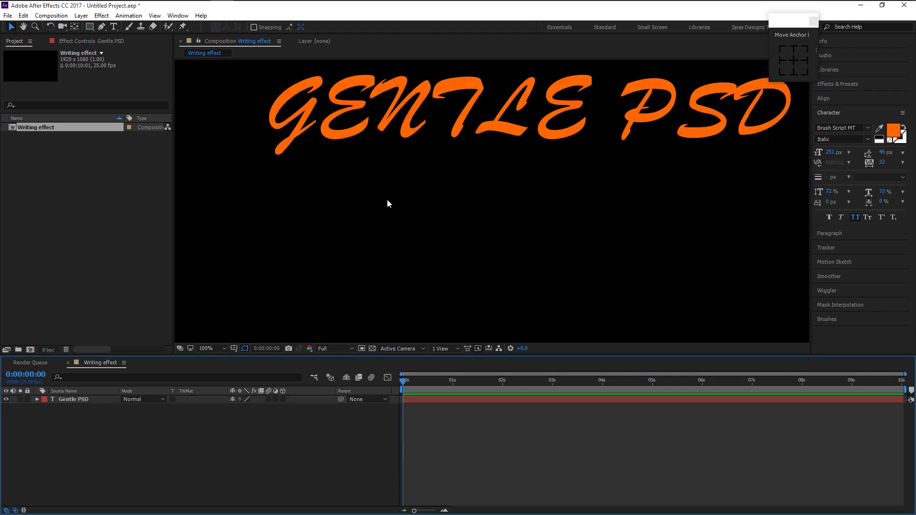
key("h")
left_click_drag(399, 210, 369, 266)
key("v")
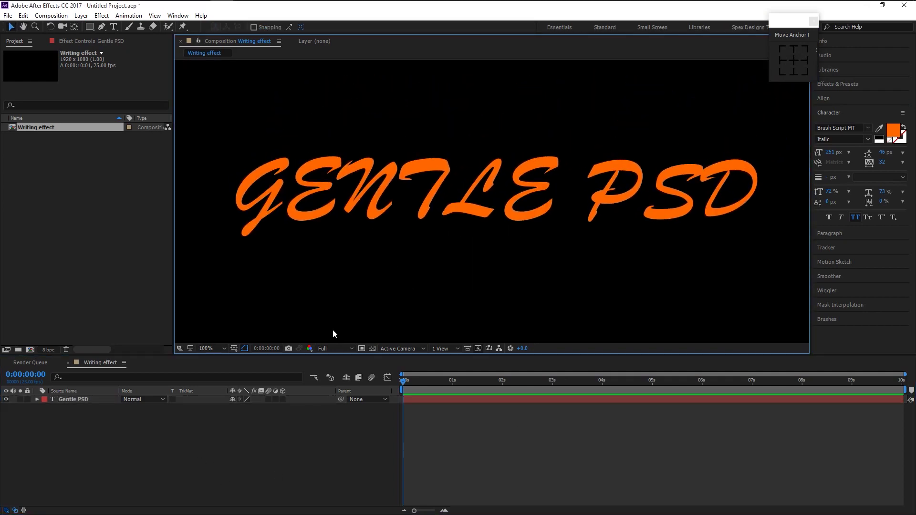
left_click(180, 401)
left_click(181, 424)
scroll(323, 260, "up", 1)
key("h")
left_click_drag(334, 239, 408, 283)
key("v")
left_click(127, 481)
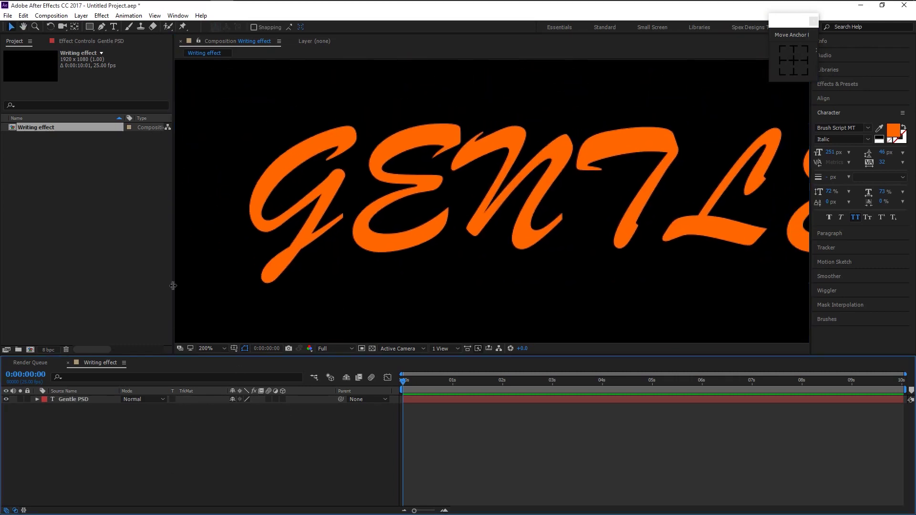
- Add an adjustment layer below the Gentle PSD layer and rename it 'pen trace'
right_click(90, 440)
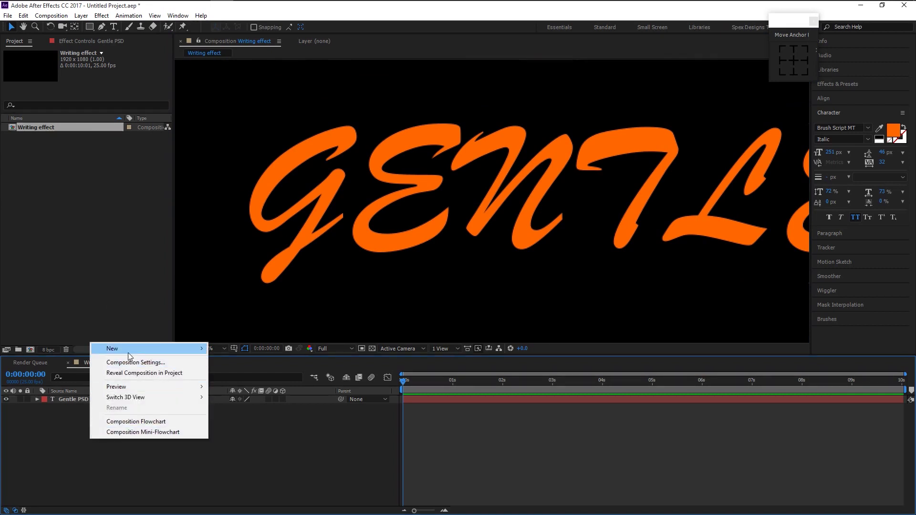
mouse_move(129, 352)
left_click(258, 425)
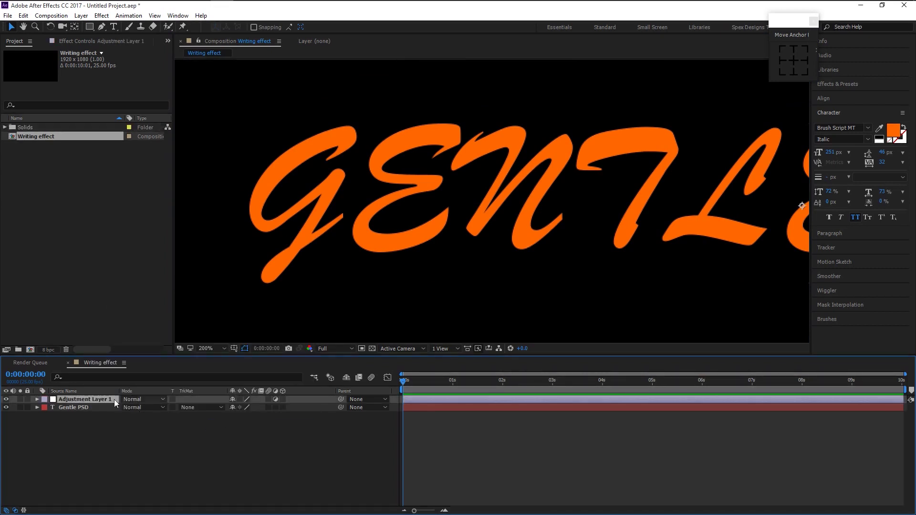
left_click_drag(105, 449, 101, 434)
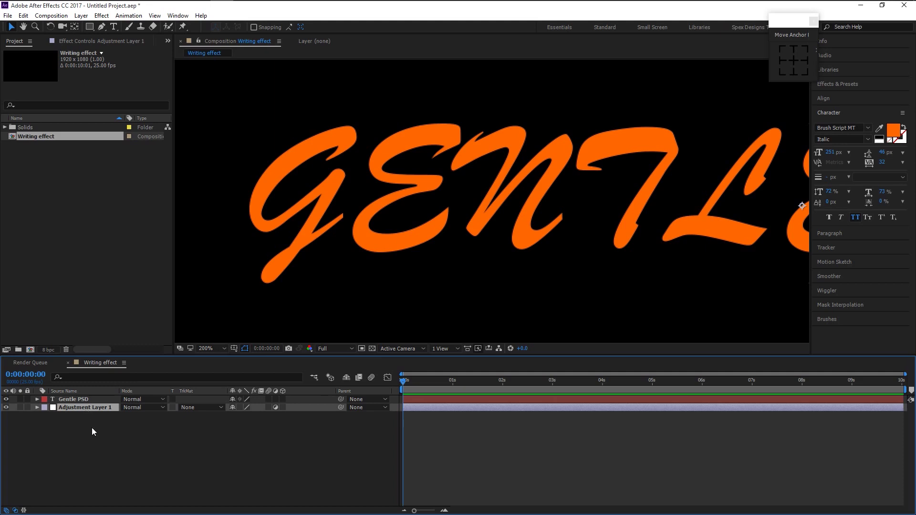
key("Return")
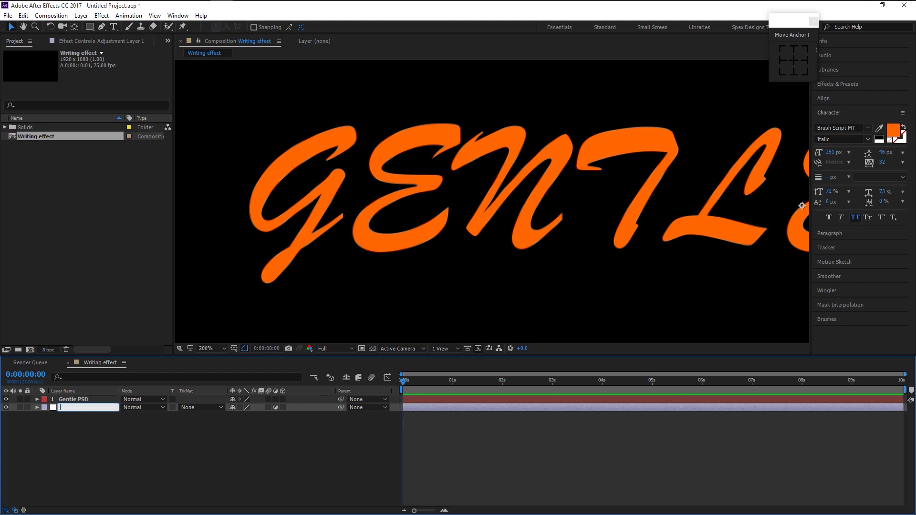
type("pen trace")
key("Return")
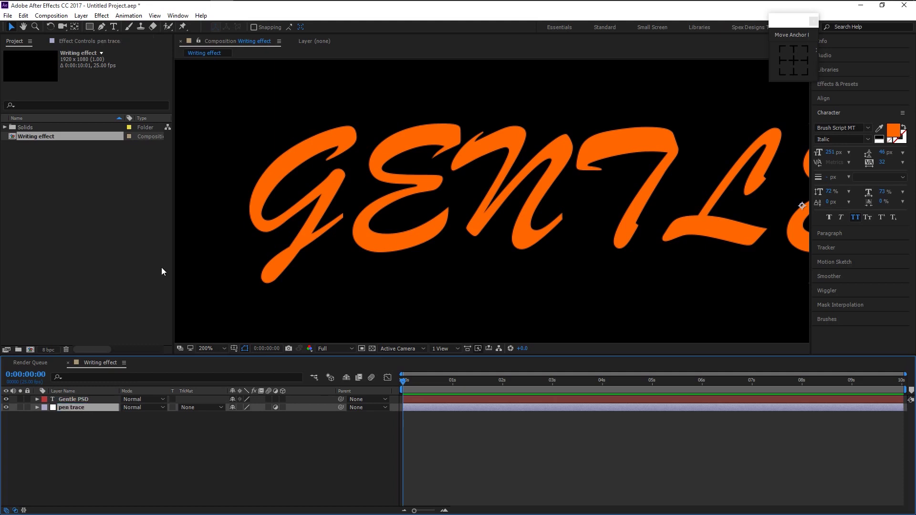
left_click(102, 25)
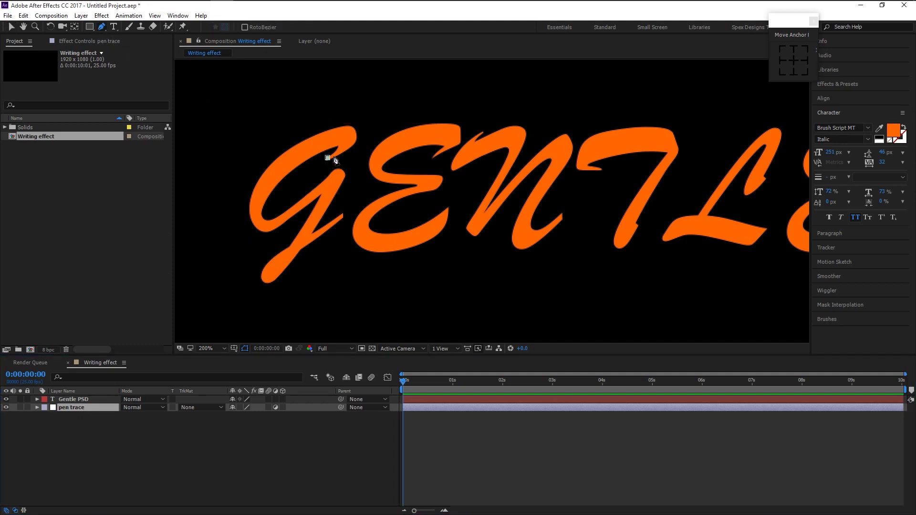
- Trace a mask path over the G's top and left curve, then back up its stroke
left_click(327, 157)
left_click(347, 144)
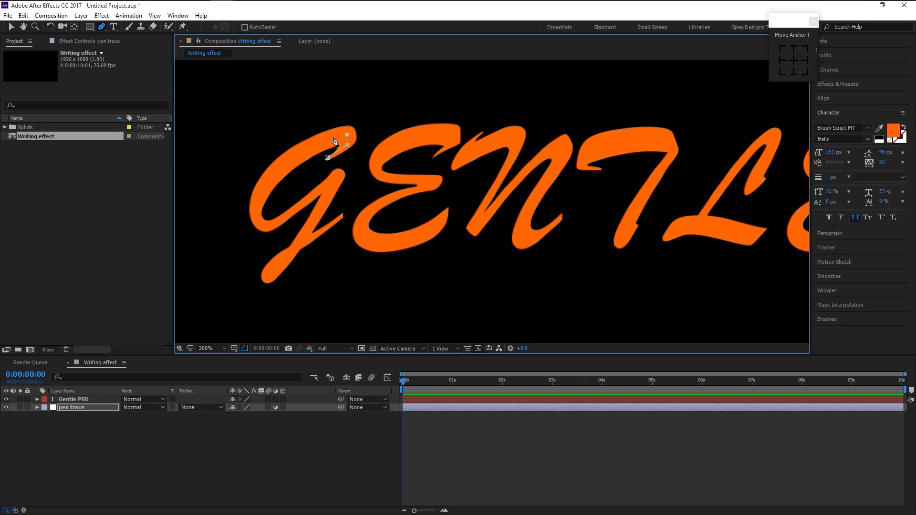
left_click(332, 137)
left_click(312, 146)
left_click(292, 157)
left_click(273, 175)
left_click(260, 192)
left_click(265, 227)
left_click(291, 210)
left_click(302, 201)
left_click(314, 194)
left_click(326, 183)
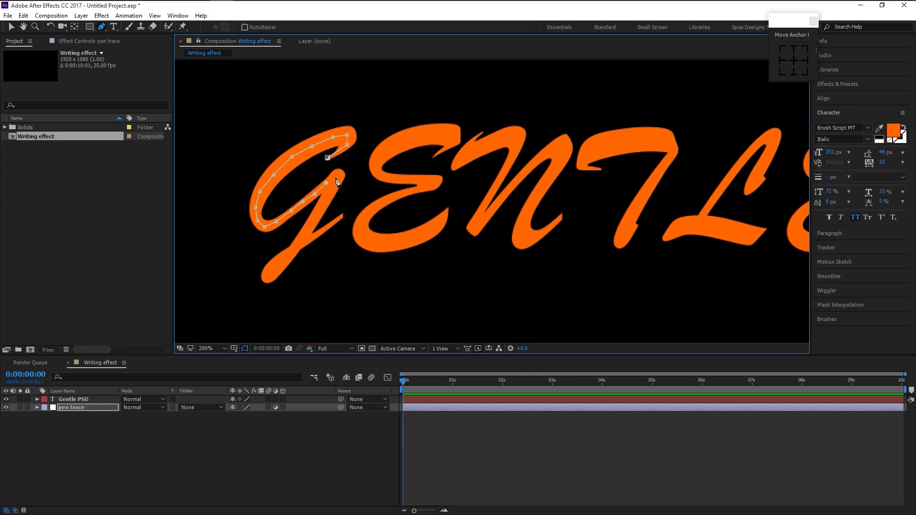
left_click(339, 174)
- Continue the G's path down its descending stroke and along the tail to the right tip
left_click(327, 193)
left_click(319, 210)
left_click(307, 232)
left_click(295, 247)
left_click(290, 260)
left_click(273, 277)
left_click(322, 231)
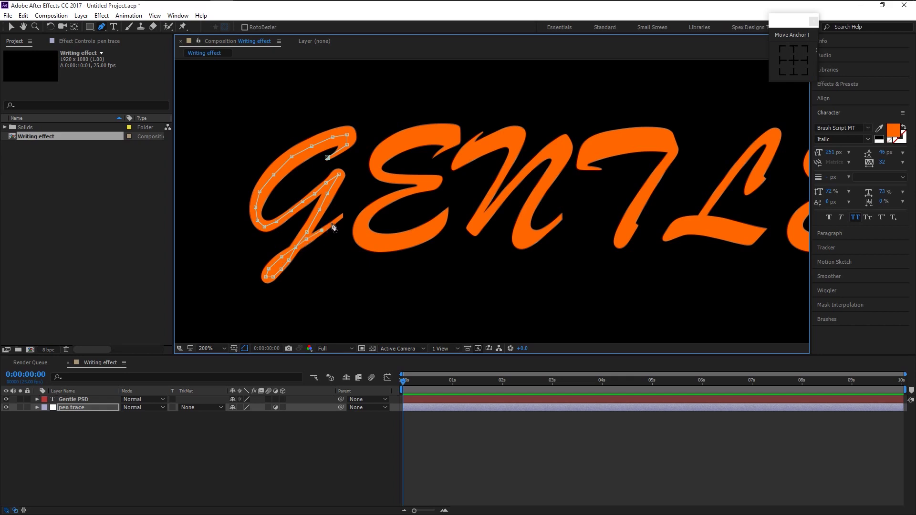
left_click(331, 222)
left_click(341, 216)
- Pan to the next letters and trace a mask path along the first E
left_click(118, 425)
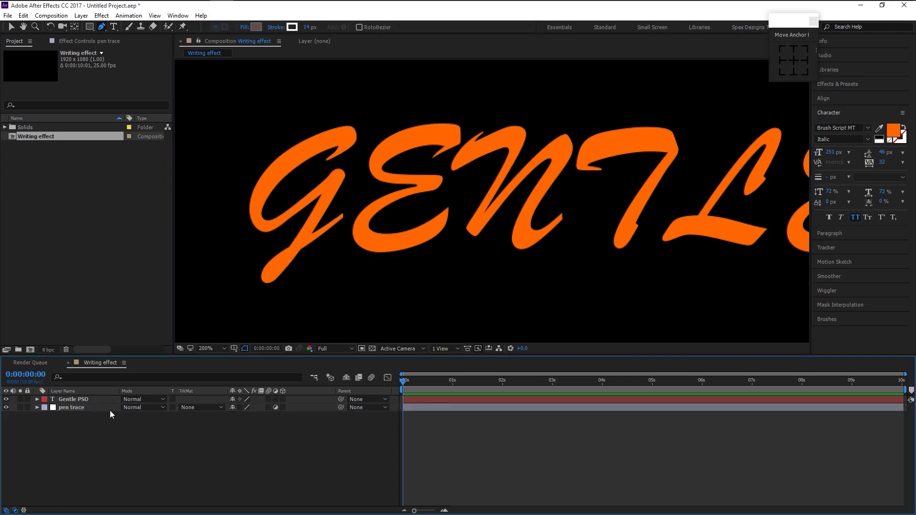
left_click(113, 408)
left_click_drag(457, 249, 426, 263)
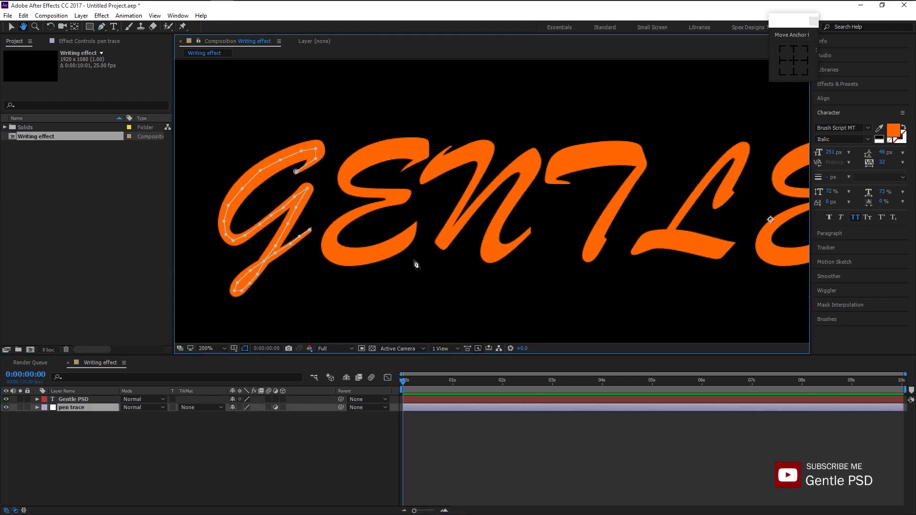
key("g")
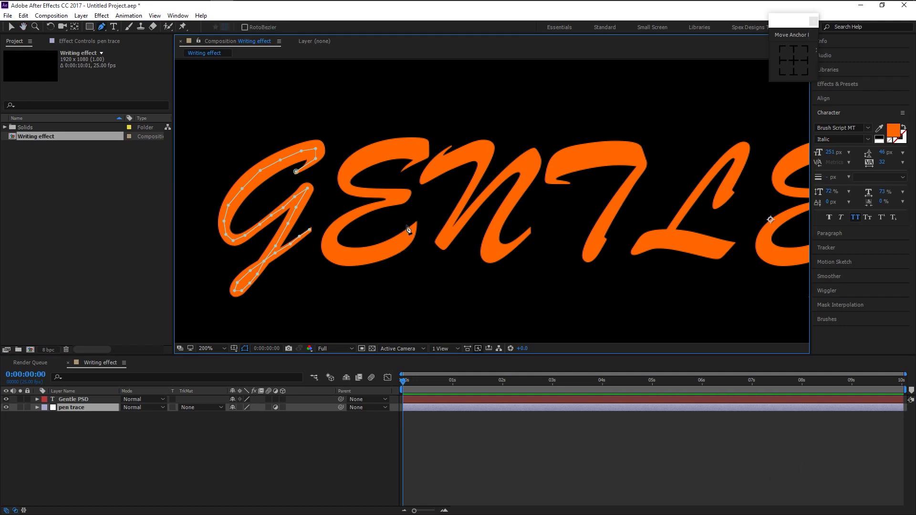
left_click(406, 168)
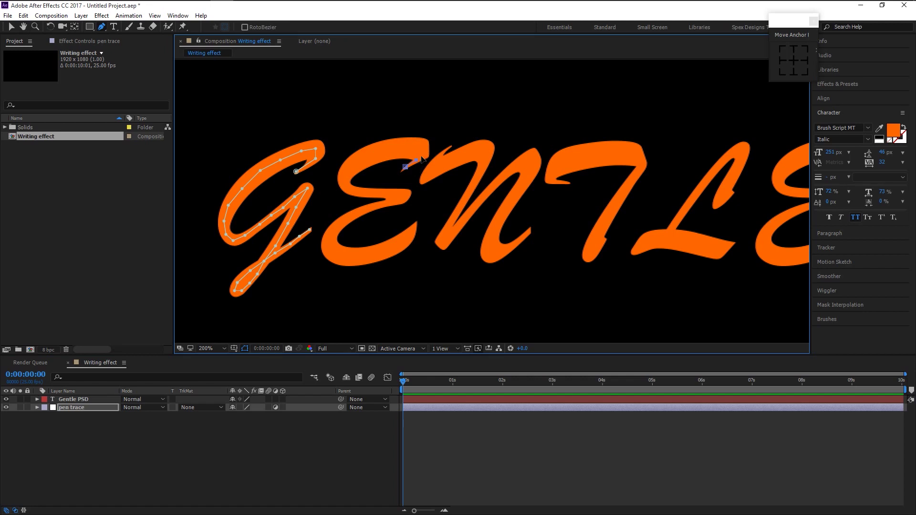
left_click(421, 151)
left_click(385, 154)
left_click(368, 157)
left_click(358, 191)
left_click(374, 192)
left_click(389, 202)
- Trace a mask path along the N, from its top down to its lower right
left_click(82, 419)
left_click(82, 410)
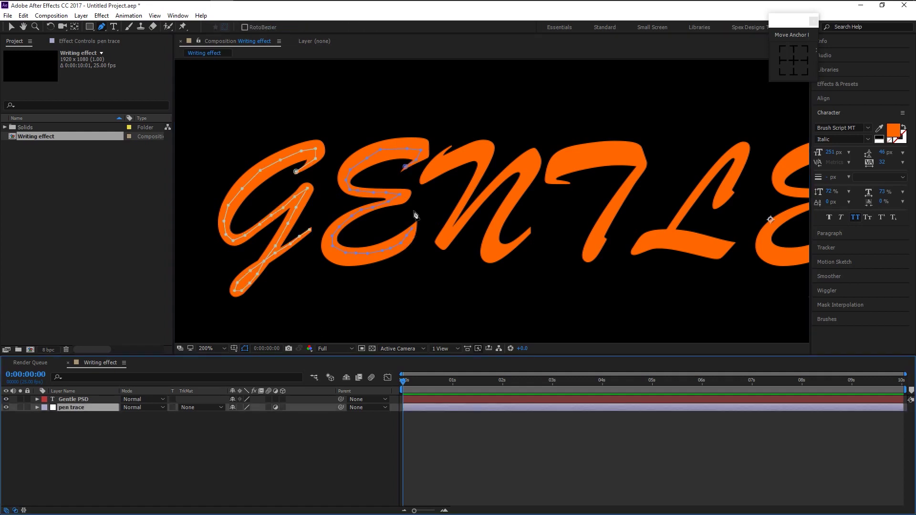
left_click(449, 148)
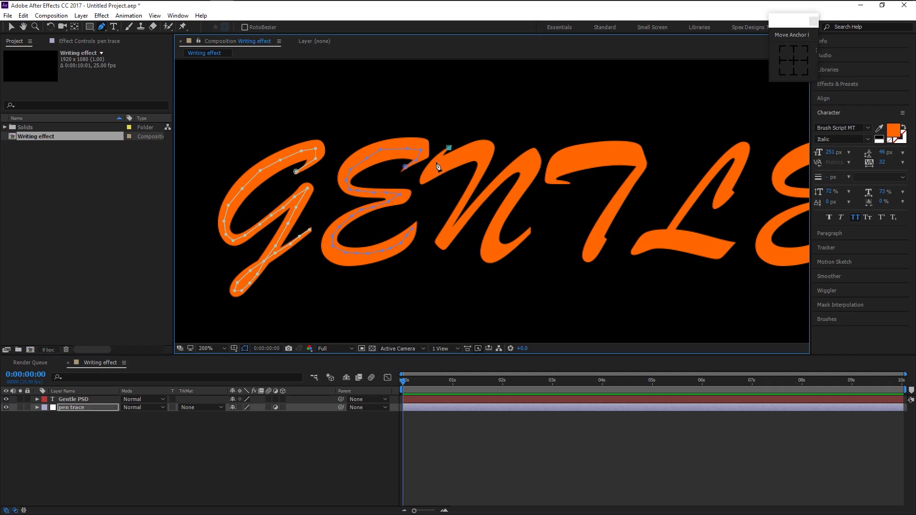
left_click(427, 178)
left_click(488, 190)
left_click(500, 179)
left_click(514, 197)
- Centre the ENTLE letters in view and trace the T's top stroke and stem
left_click_drag(517, 259, 404, 270)
left_click(454, 194)
left_click(435, 185)
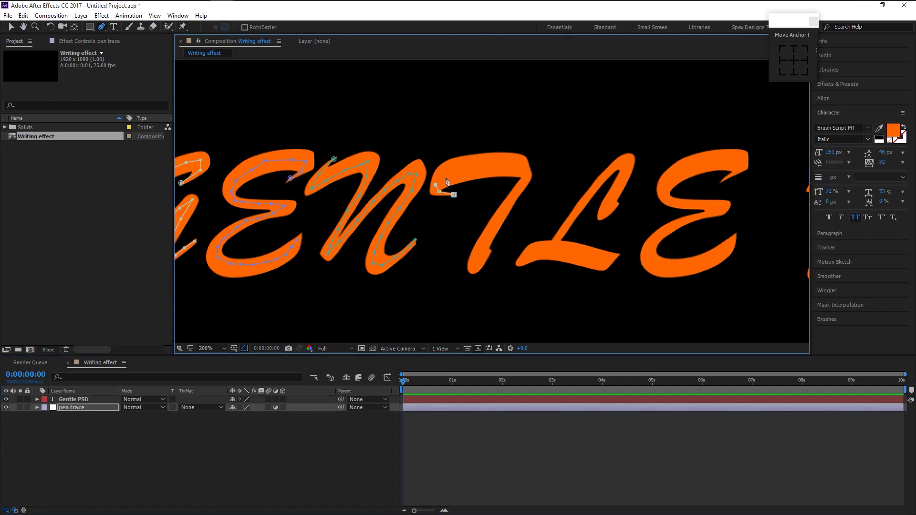
left_click(449, 176)
left_click(477, 169)
left_click(500, 164)
left_click(525, 176)
left_click(517, 192)
left_click(505, 206)
left_click(493, 226)
left_click(483, 241)
left_click(486, 254)
left_click(476, 259)
left_click(475, 268)
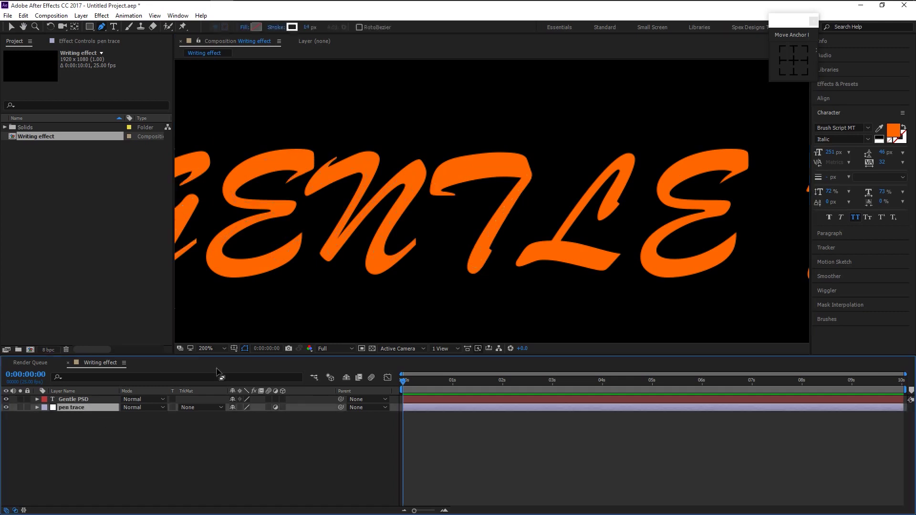
- Trace a mask path down the L's main stroke to its base
left_click(612, 210)
left_click(616, 193)
left_click(599, 181)
left_click(588, 196)
left_click(577, 210)
left_click(569, 223)
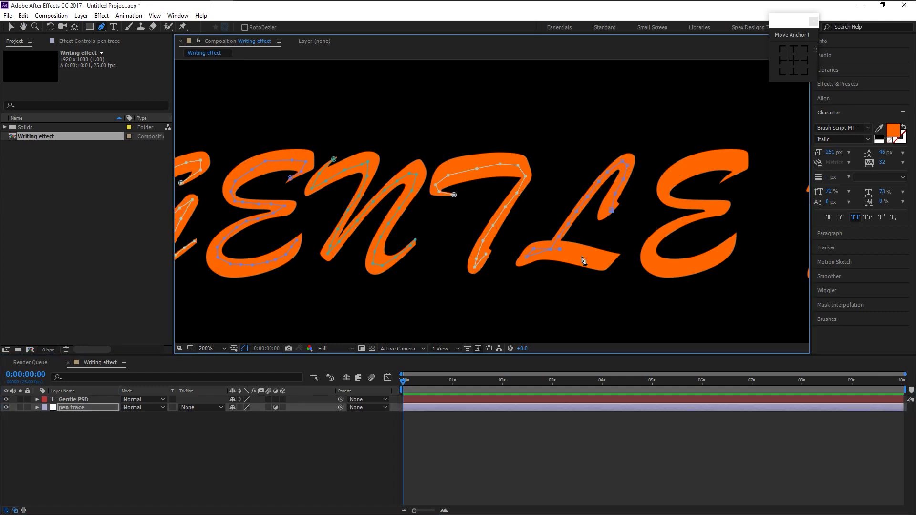
- Trace a mask path along the curve of the second E
left_click(726, 178)
left_click(738, 170)
left_click(742, 161)
left_click(727, 160)
left_click(700, 165)
left_click(684, 171)
left_click(672, 181)
left_click(666, 191)
- Trace a mask path around the P's bowl and down its stem to the bottom tip
scroll(573, 266, "down", 2)
scroll(540, 246, "down", 1)
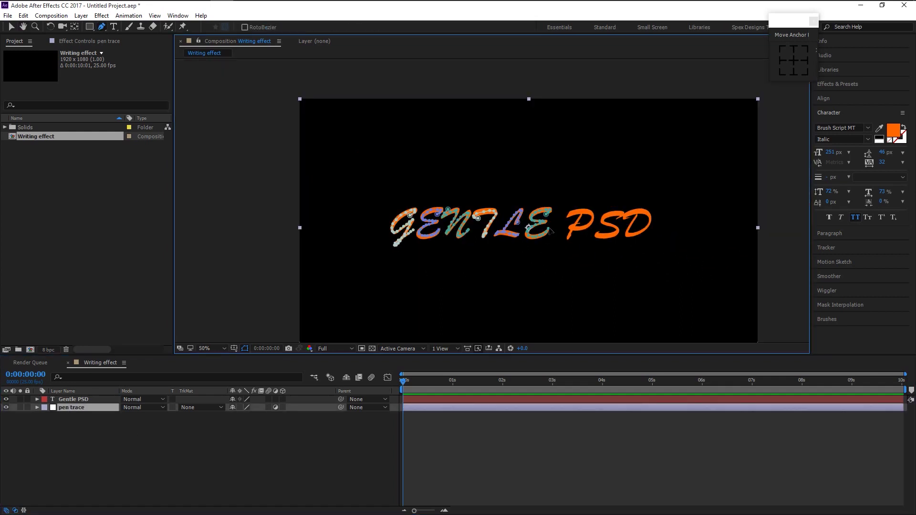
scroll(608, 231, "up", 2)
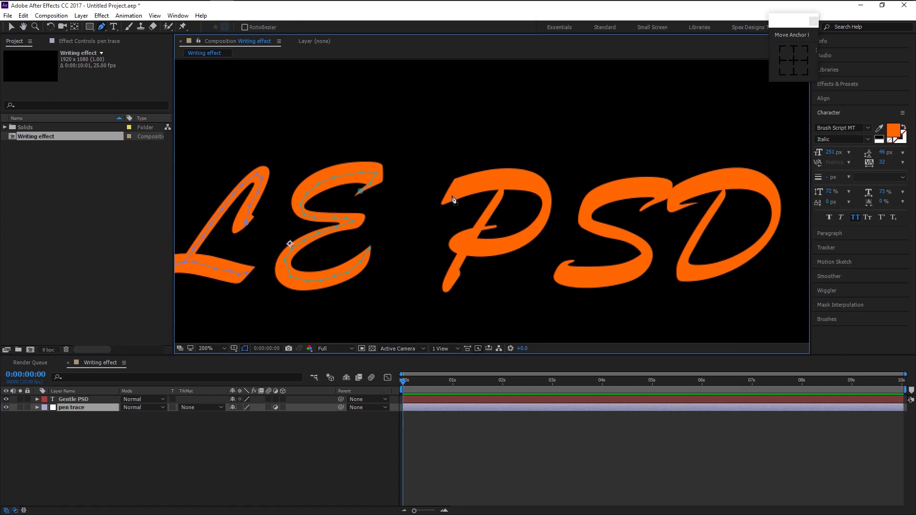
left_click(454, 188)
left_click(500, 180)
left_click(529, 181)
left_click(546, 202)
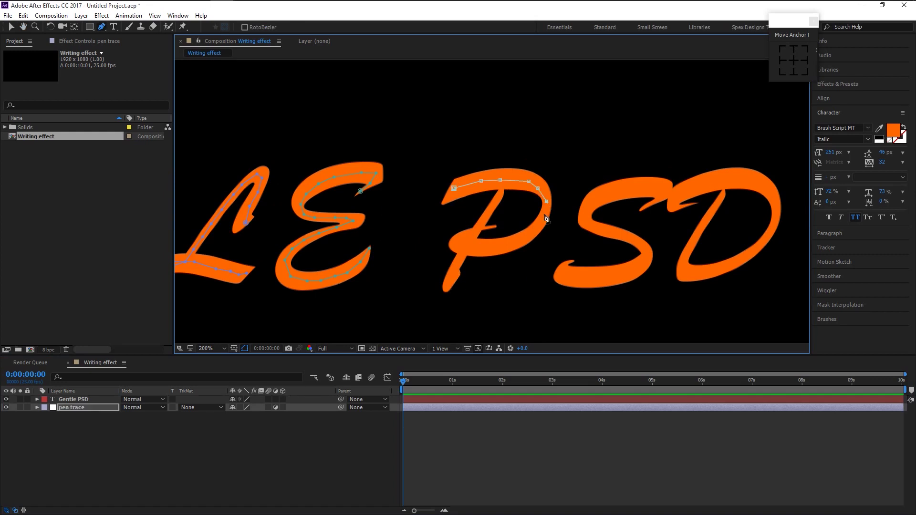
left_click(534, 231)
left_click(489, 248)
left_click(462, 243)
left_click(484, 229)
left_click(502, 192)
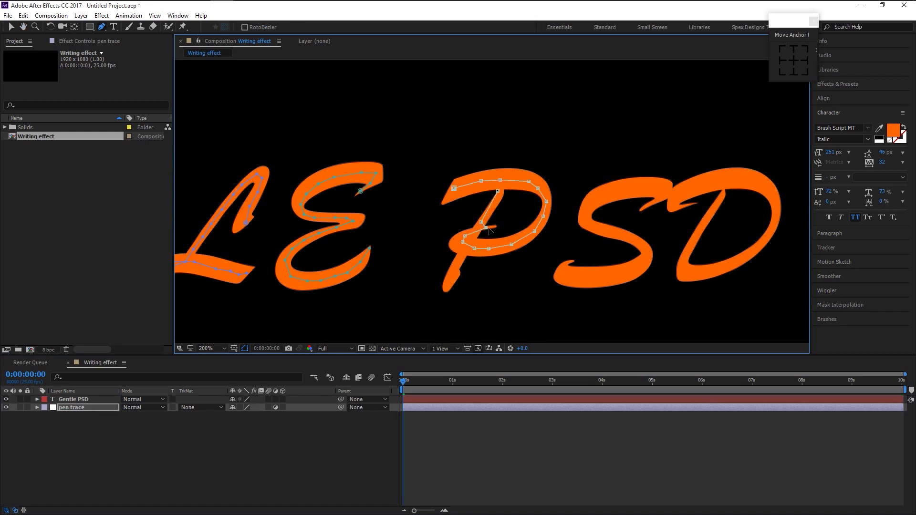
left_click(454, 277)
left_click(446, 288)
- Trace a mask path along the S's curve to its lower-left tip
left_click(643, 209)
left_click(654, 196)
left_click(625, 192)
left_click(604, 195)
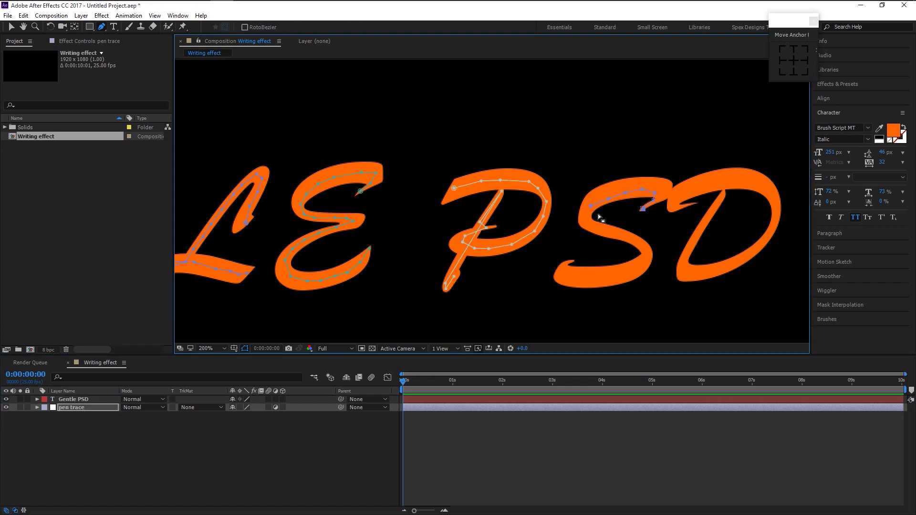
left_click(591, 206)
left_click(587, 220)
left_click(617, 234)
left_click(645, 247)
left_click(572, 262)
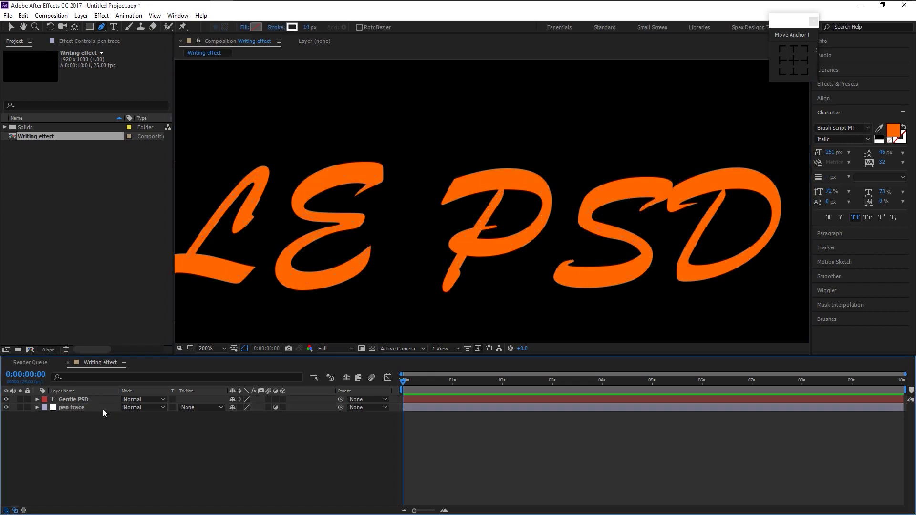
- Trace the D's curve and stem, then deselect the layer to preview the letters
left_click(691, 204)
left_click(769, 234)
left_click(756, 248)
left_click(743, 257)
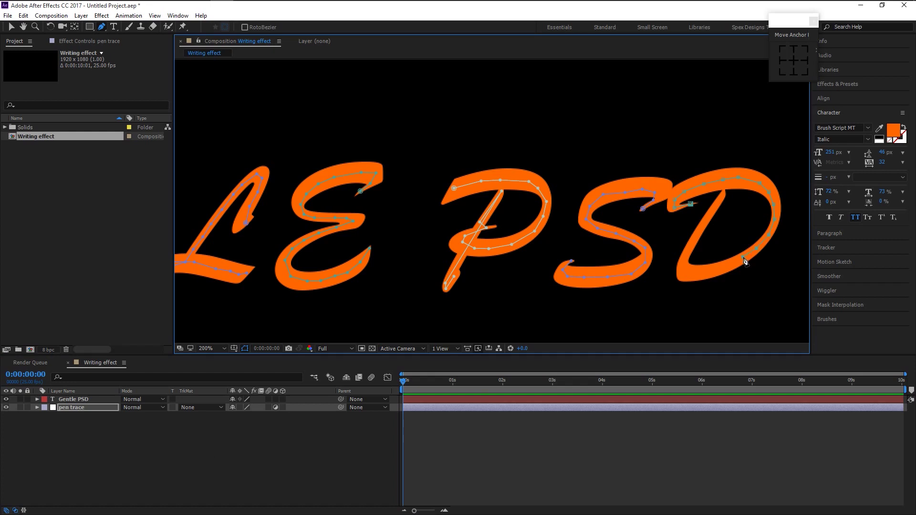
left_click(725, 268)
left_click(702, 276)
left_click(712, 210)
left_click(725, 190)
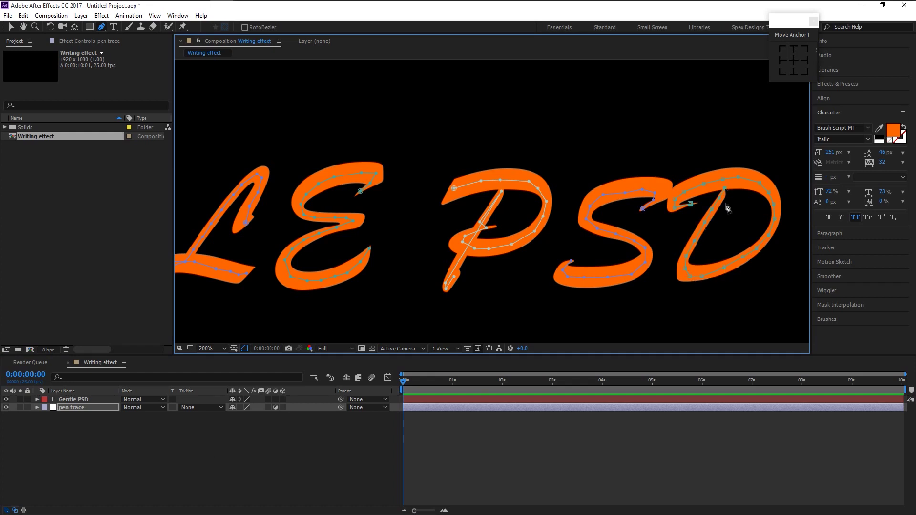
left_click(244, 479)
scroll(470, 249, "down", 3)
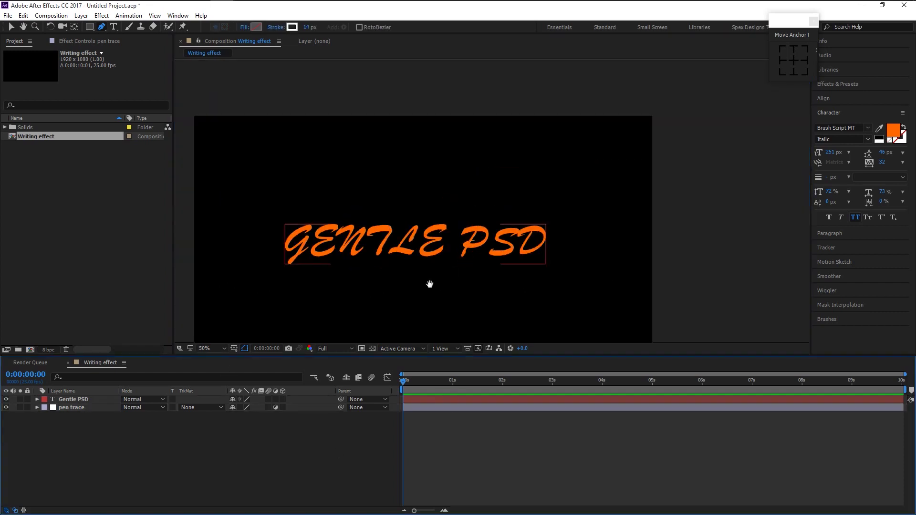
- Find 'stroke' in Effects & Presets and apply Generate > Stroke to the pen trace layer
left_click_drag(430, 285, 508, 231)
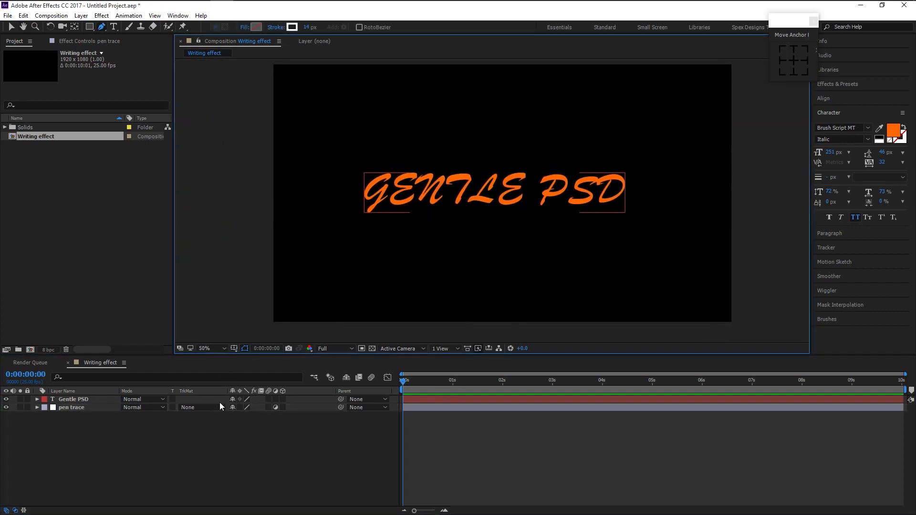
left_click(42, 452)
left_click(86, 406)
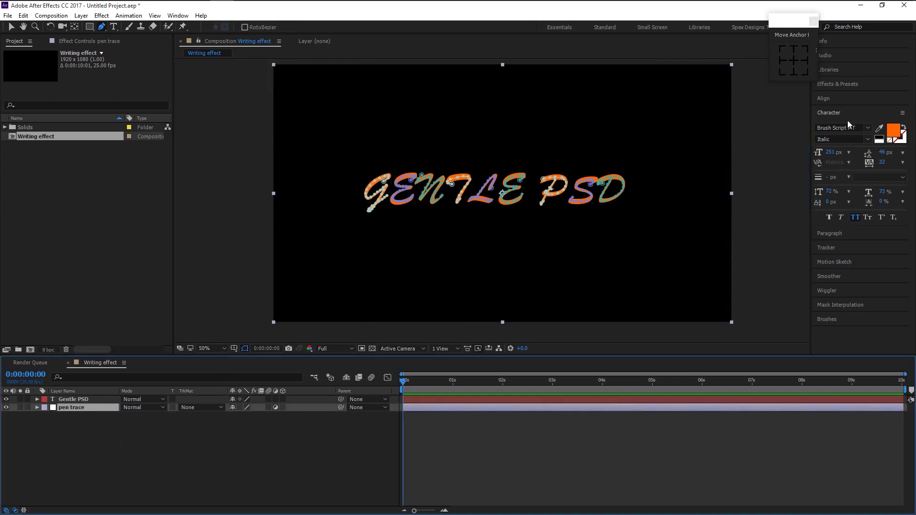
left_click(838, 85)
left_click(845, 97)
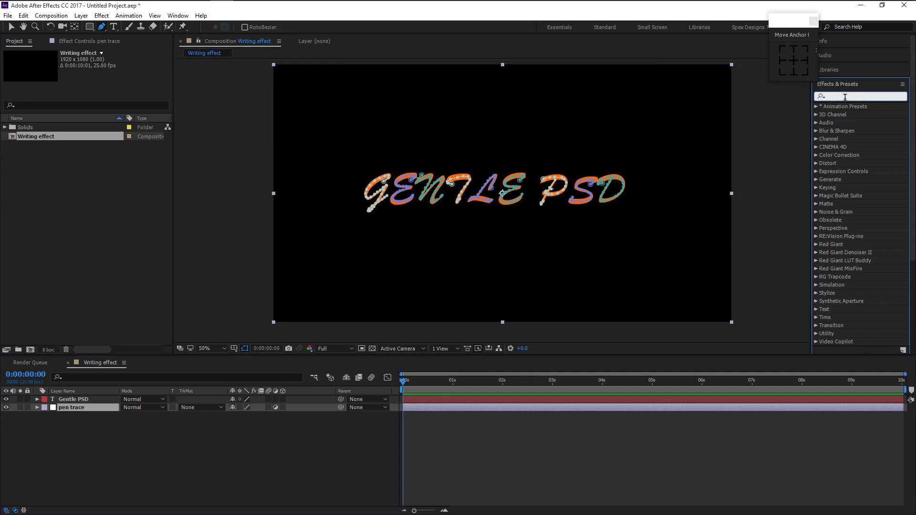
type("stroke")
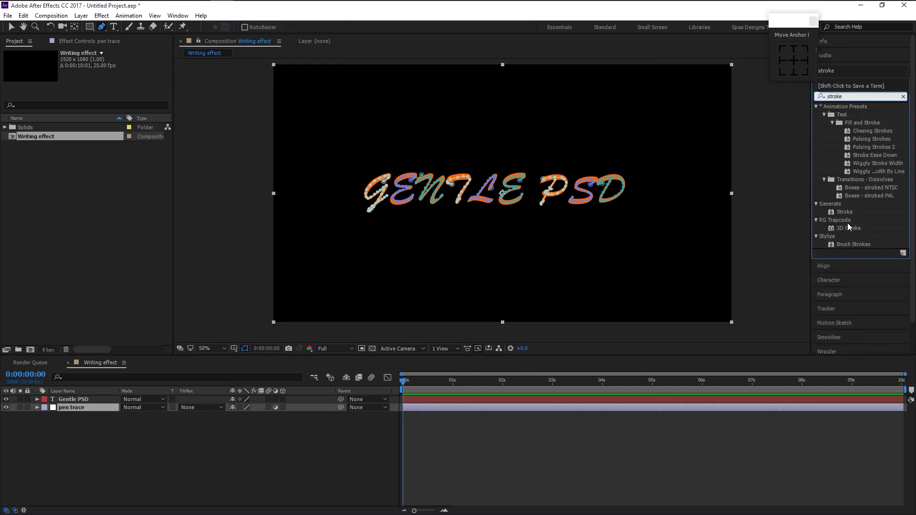
mouse_move(851, 216)
left_mouse_down()
mouse_move(778, 213)
mouse_move(229, 408)
mouse_move(93, 405)
left_mouse_up()
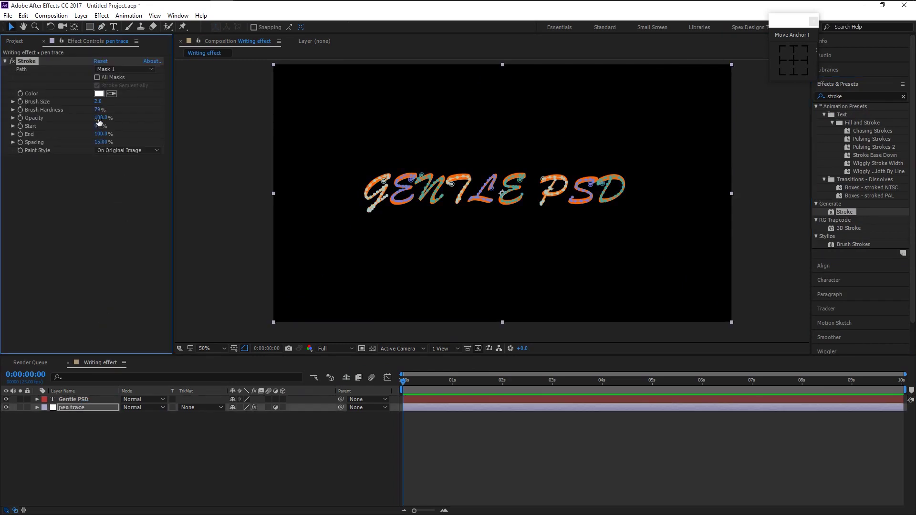
- Set the Stroke to white with All Masks, Stroke Sequentially and Brush Size 19.7
left_click(99, 95)
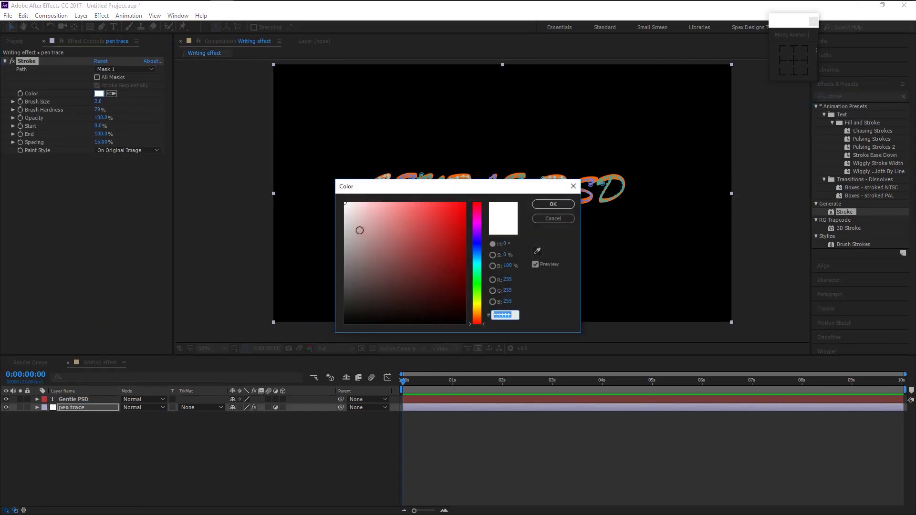
left_click(553, 204)
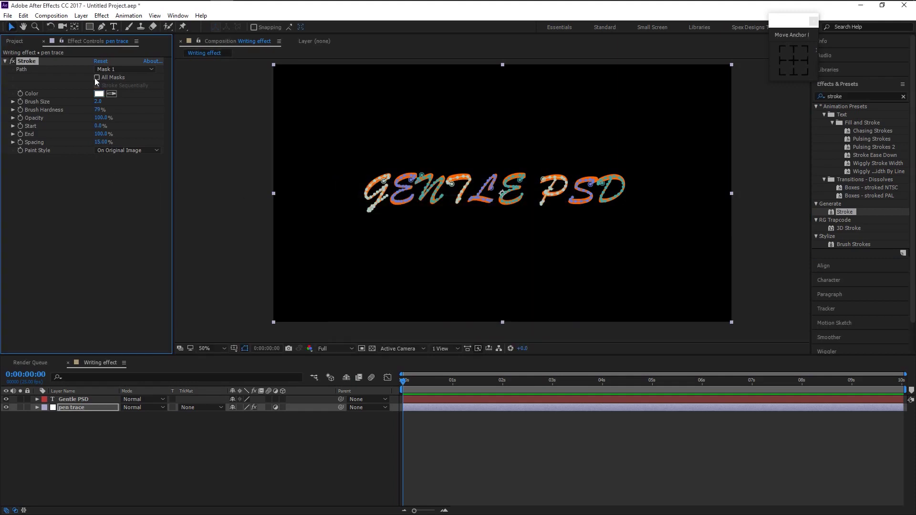
left_click(98, 78)
left_click_drag(103, 101, 204, 124)
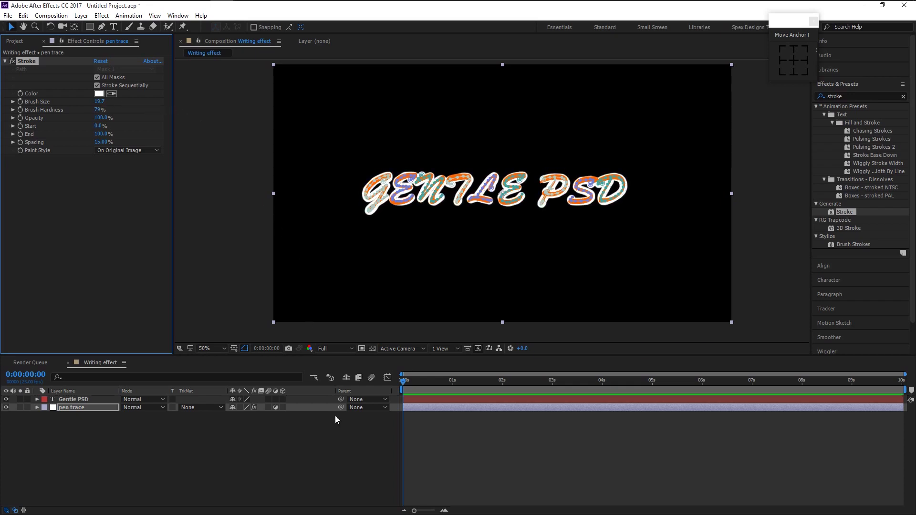
left_click(303, 467)
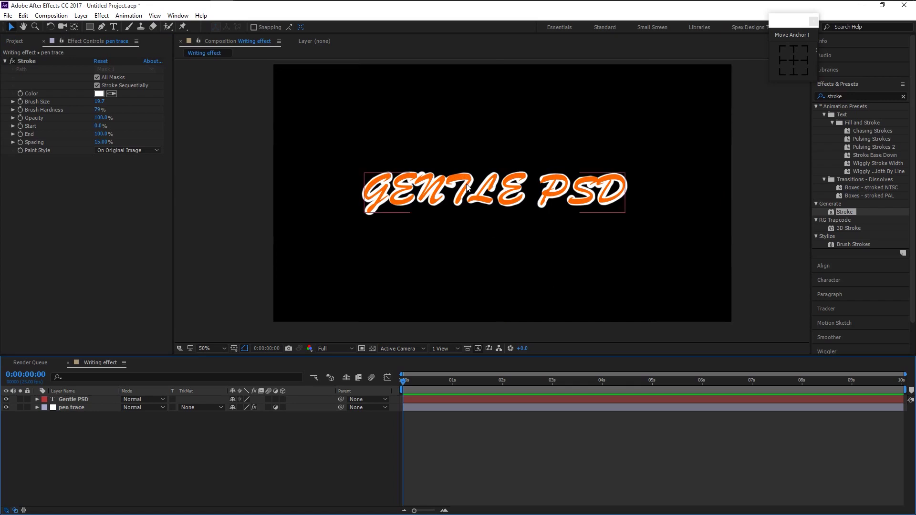
- Move the E's lower-left mask path point onto the letter
scroll(467, 188, "up", 2)
scroll(370, 238, "up", 2)
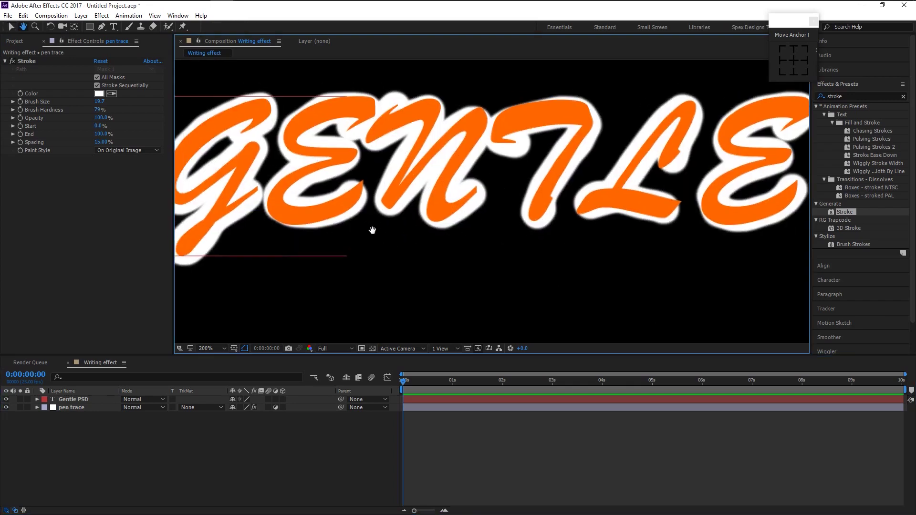
left_click_drag(371, 230, 417, 238)
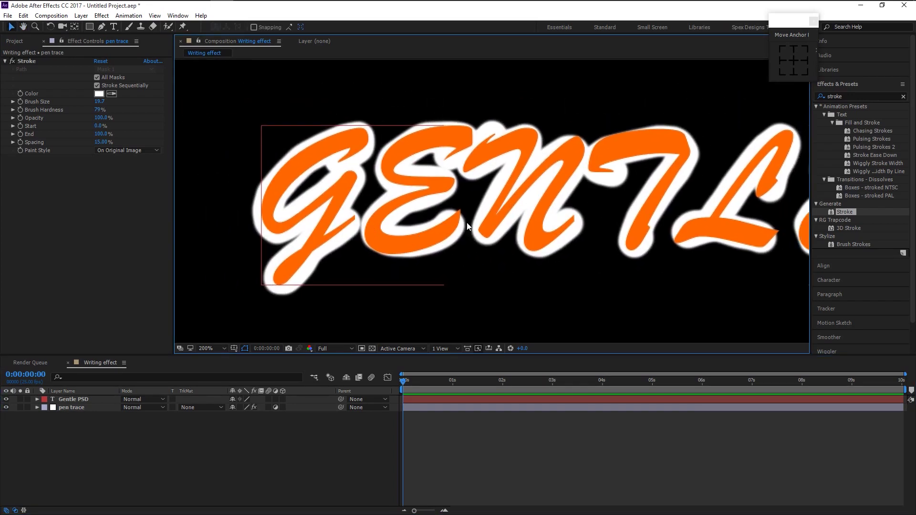
left_click(80, 407)
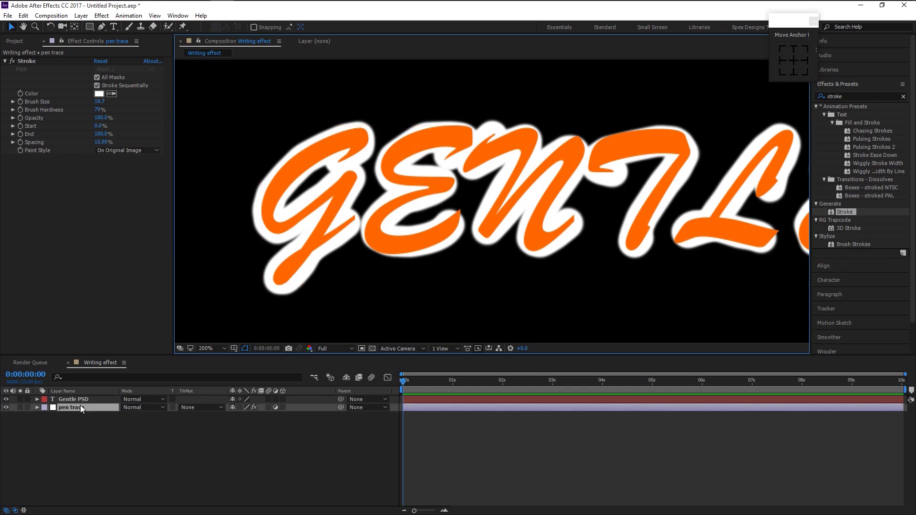
left_click(458, 216)
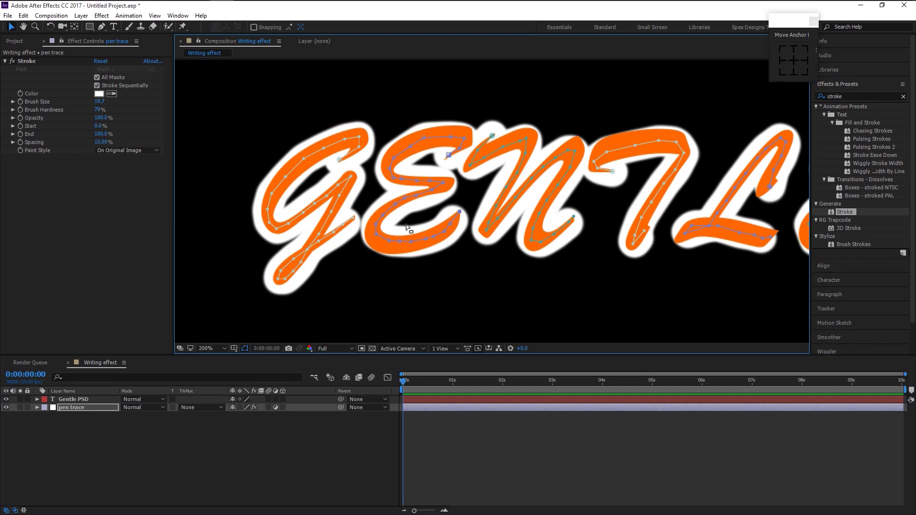
left_click(386, 245)
left_click_drag(375, 236, 376, 238)
- Adjust and add path points along the T's top stroke and the top of the L
left_click_drag(613, 225, 450, 248)
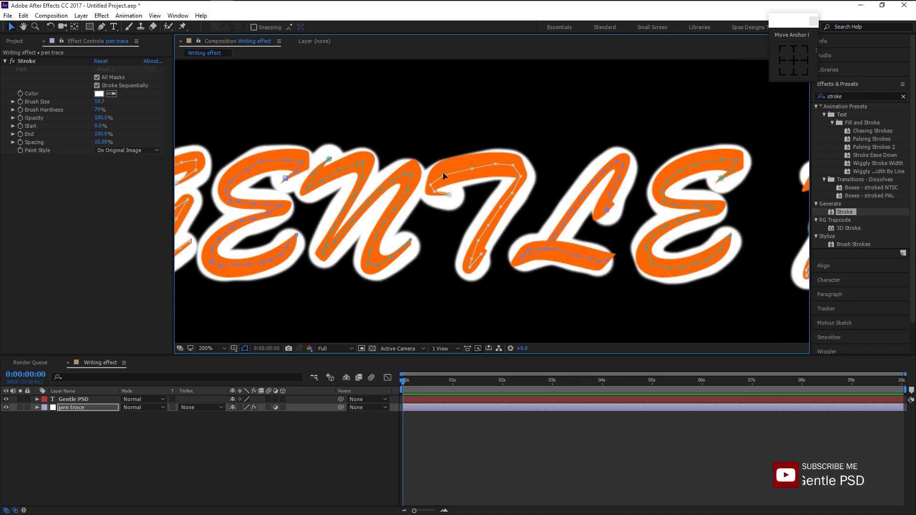
left_click_drag(472, 168, 451, 168)
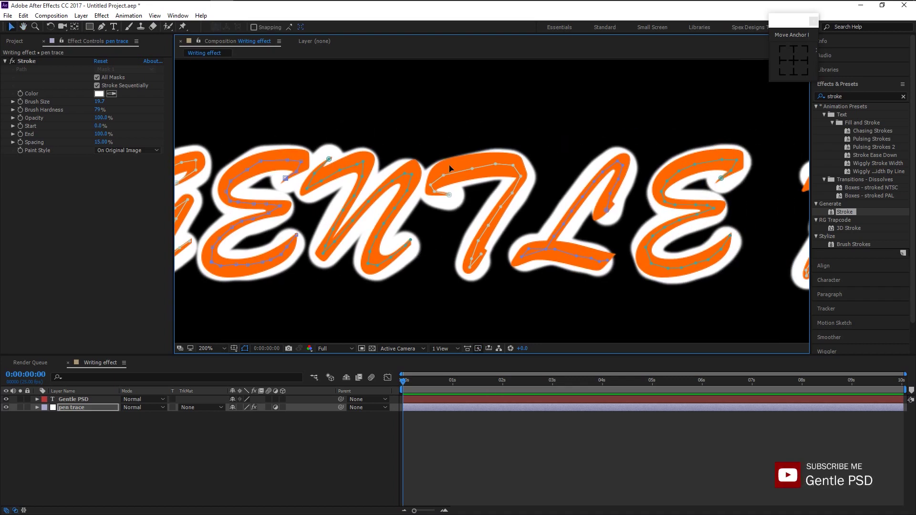
left_click(476, 166)
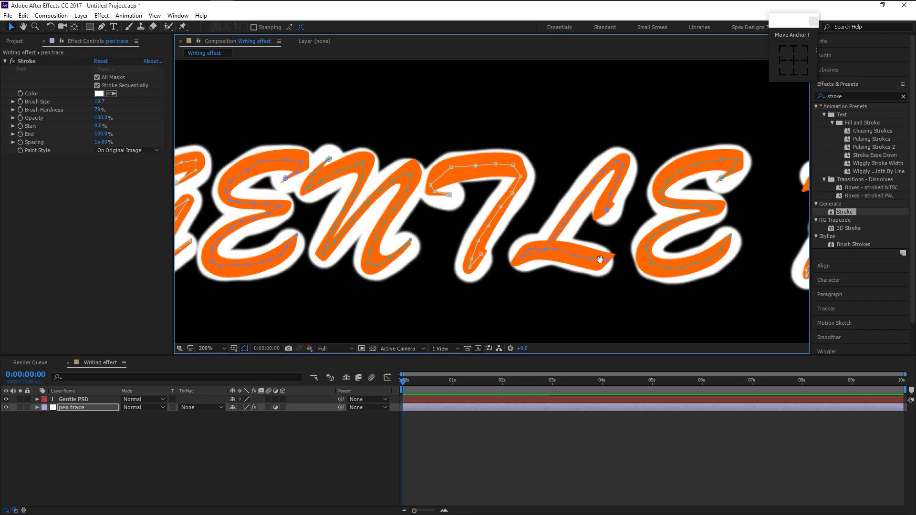
left_click_drag(601, 259, 470, 267)
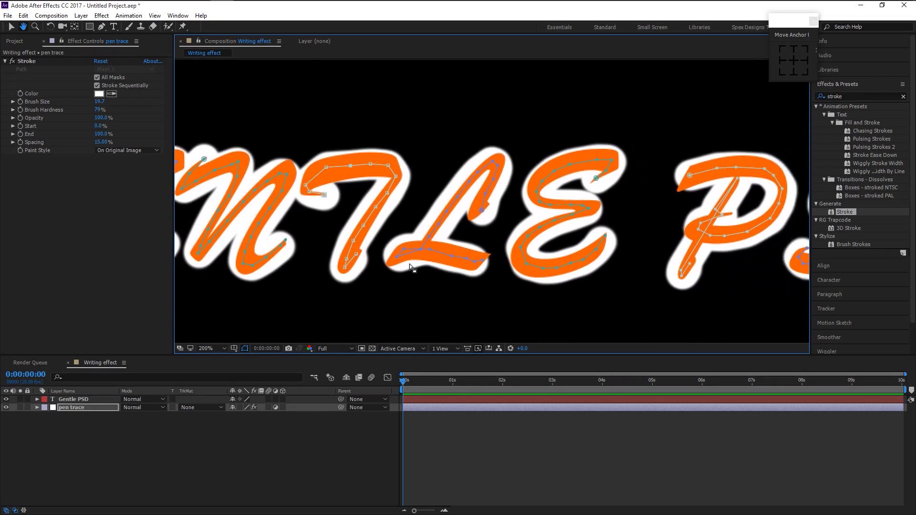
key("v")
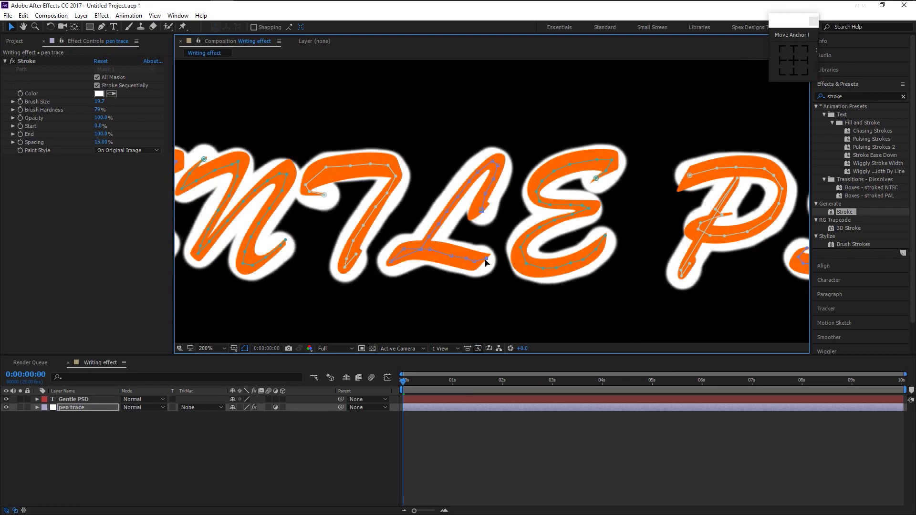
left_click_drag(485, 262, 445, 265)
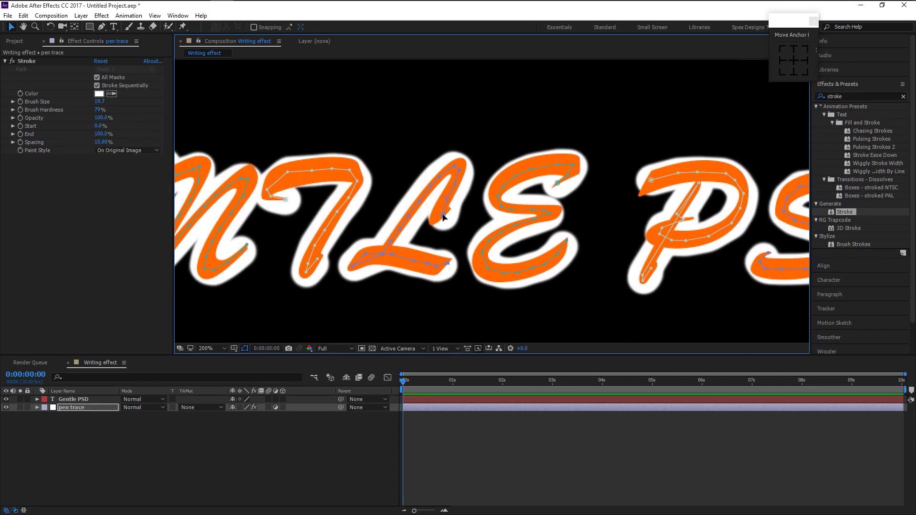
left_click_drag(443, 217, 438, 218)
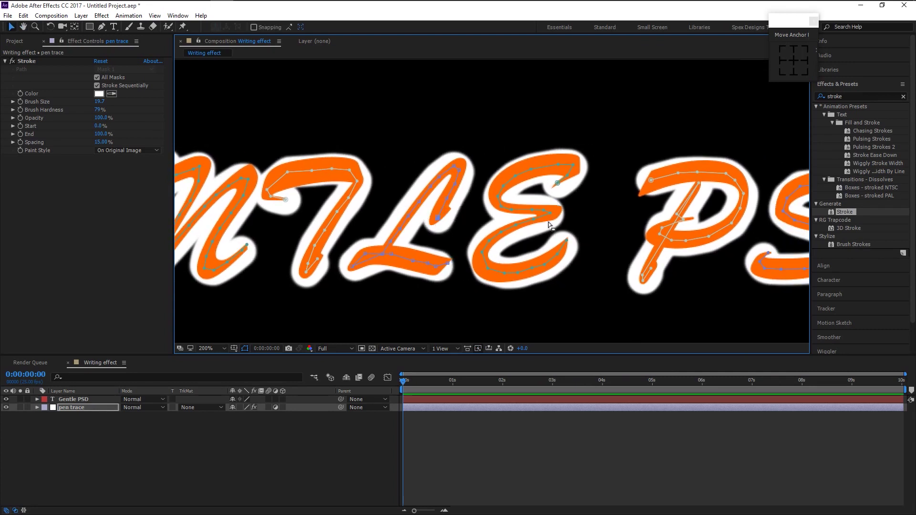
scroll(595, 283, "right", 5)
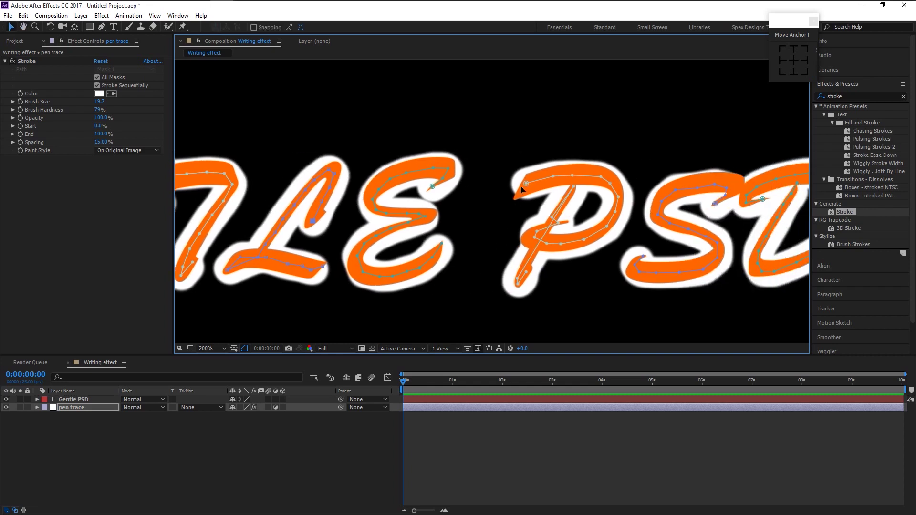
scroll(614, 280, "right", 7)
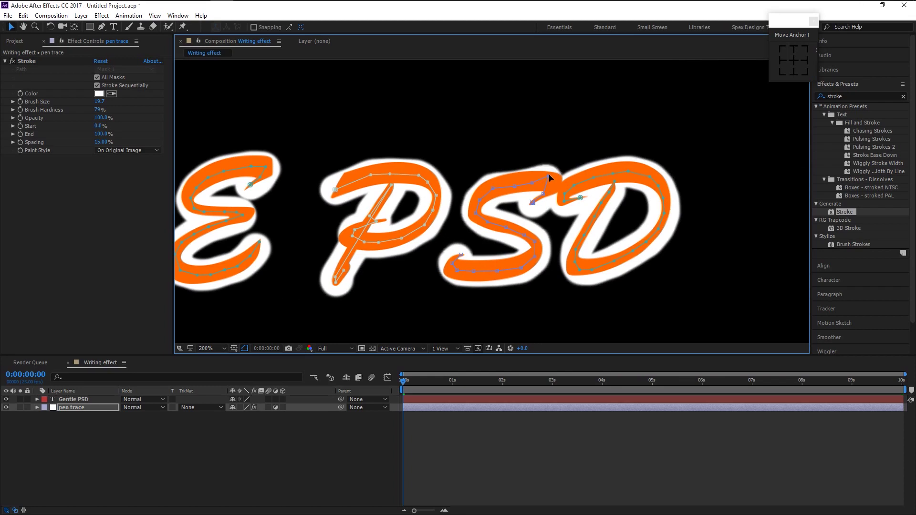
scroll(571, 238, "down", 4)
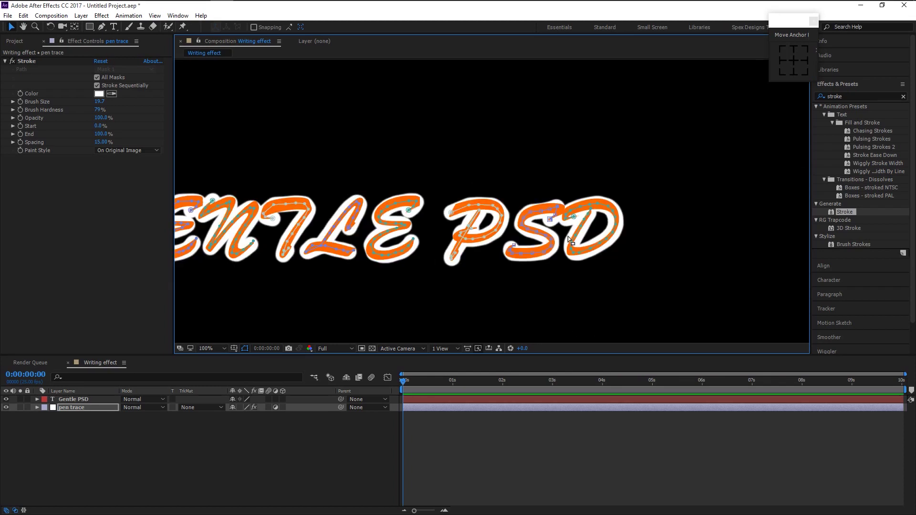
- Set the pen trace layer's Track Matte to Alpha Matte 'Gentle PSD'
left_click(274, 449)
left_click(436, 280)
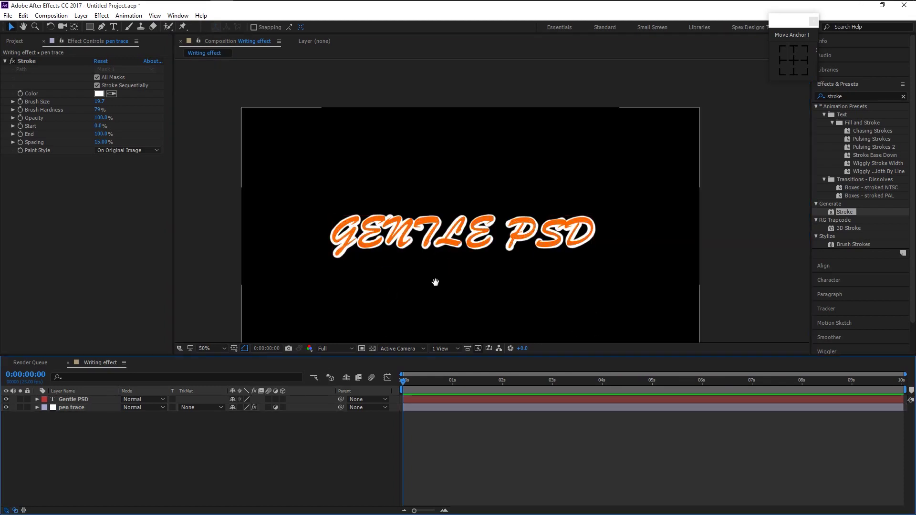
left_click_drag(436, 280, 446, 239)
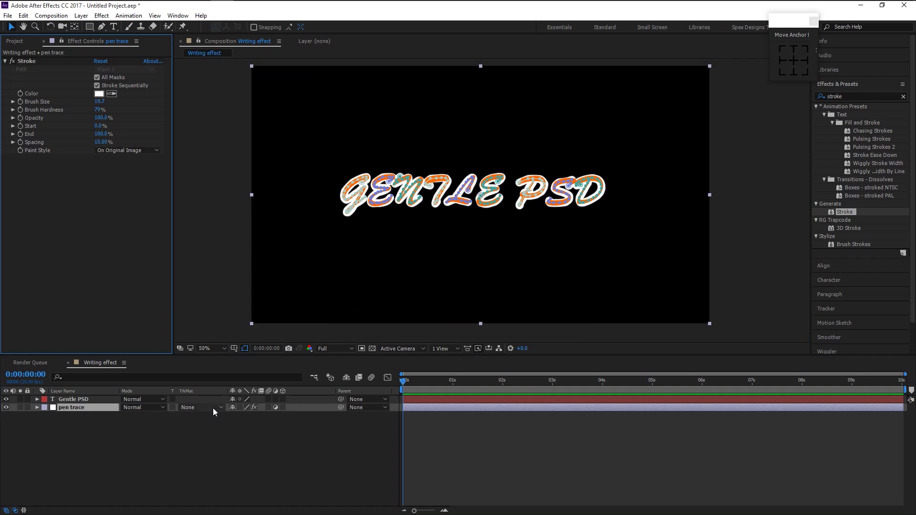
left_click(213, 408)
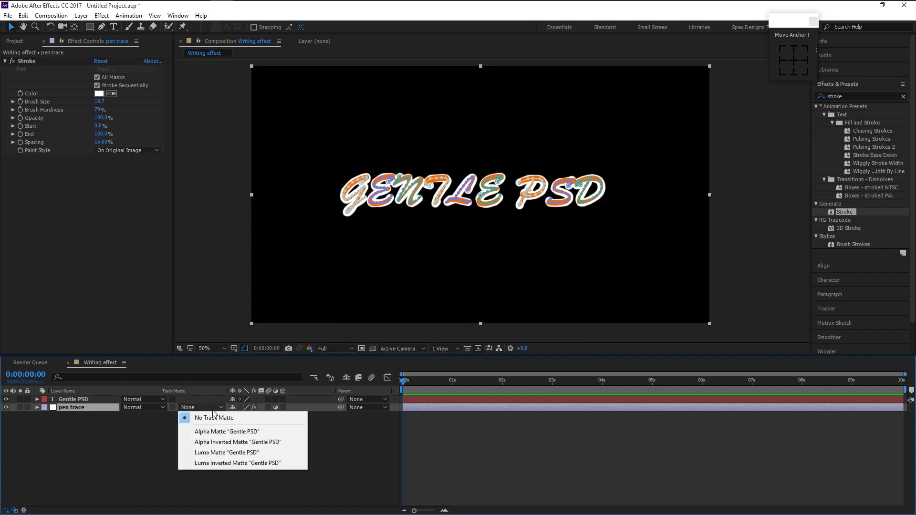
left_click(230, 432)
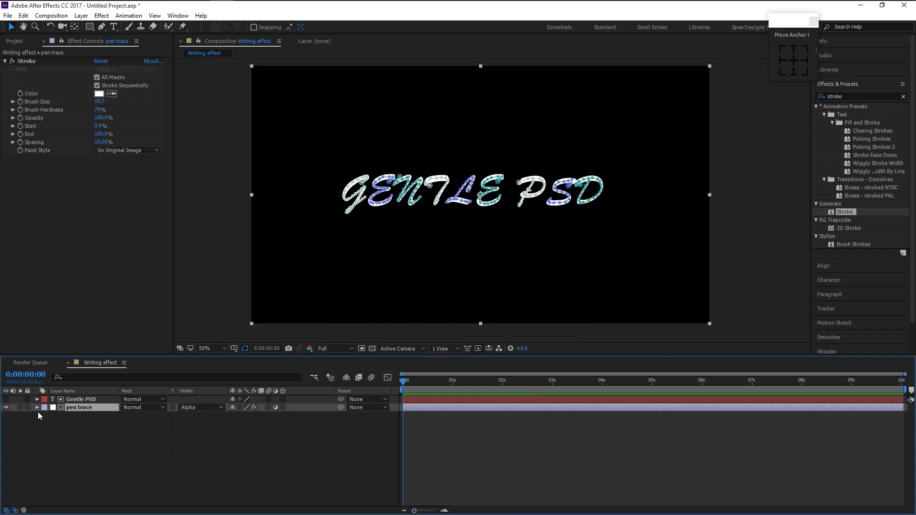
- Keyframe the Stroke End from 0% at 0 seconds to 100% at 4 seconds
left_click(34, 409)
left_click(44, 424)
left_click(53, 432)
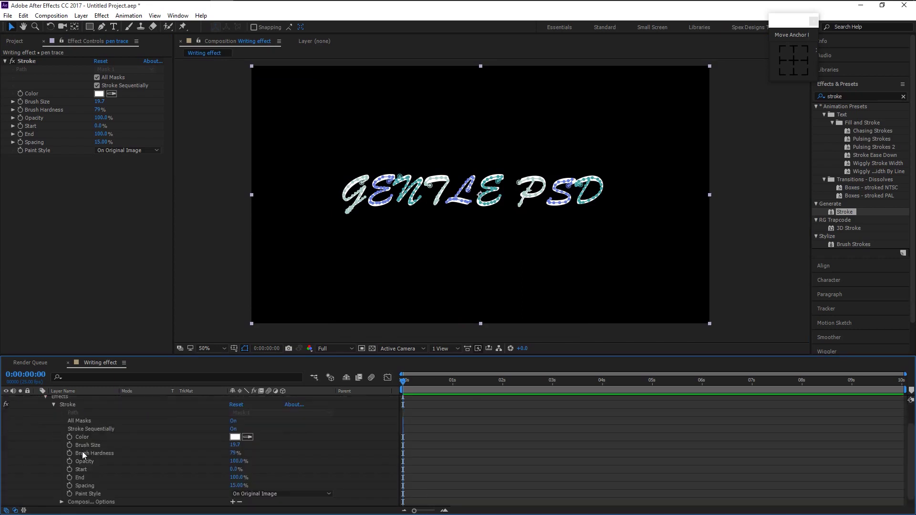
left_click(70, 478)
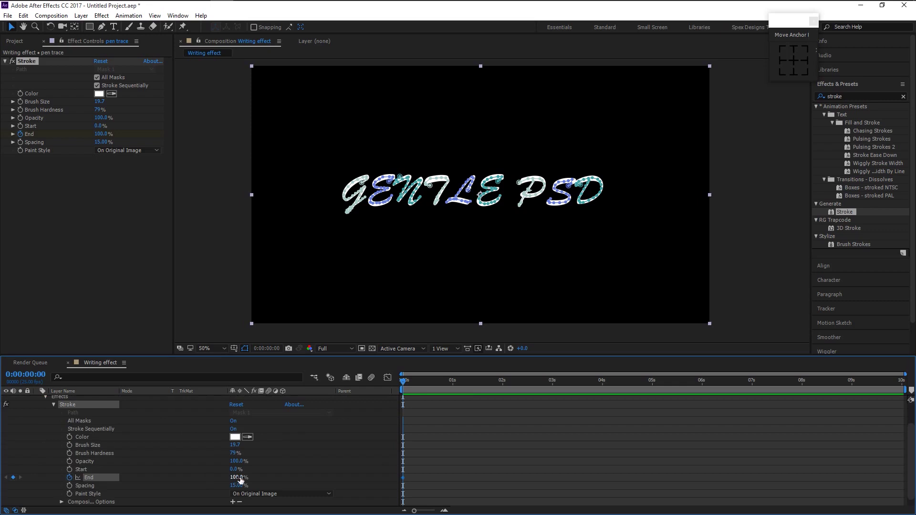
left_click_drag(236, 478, 30, 481)
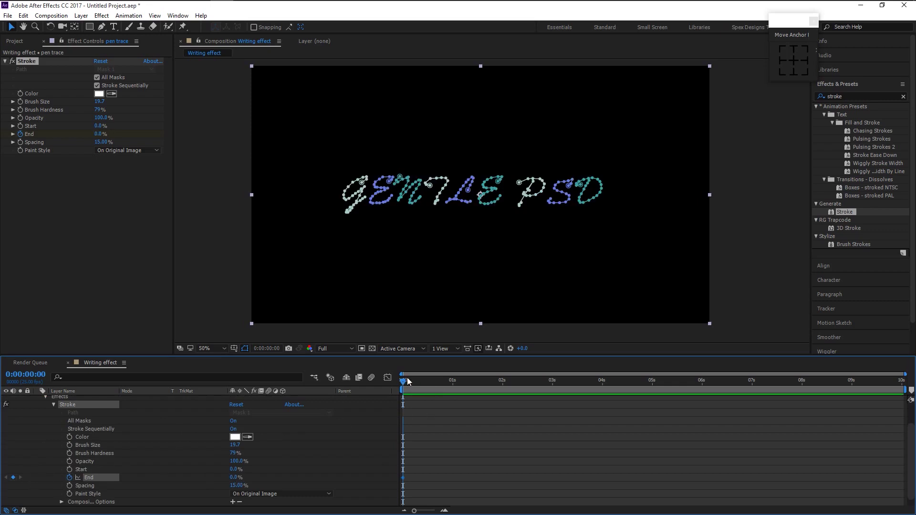
left_click_drag(408, 382, 602, 386)
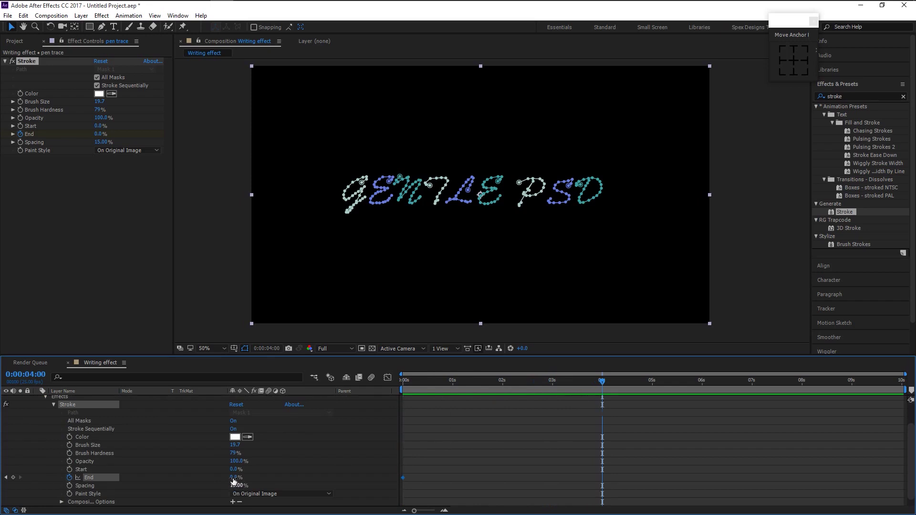
left_click_drag(234, 478, 470, 475)
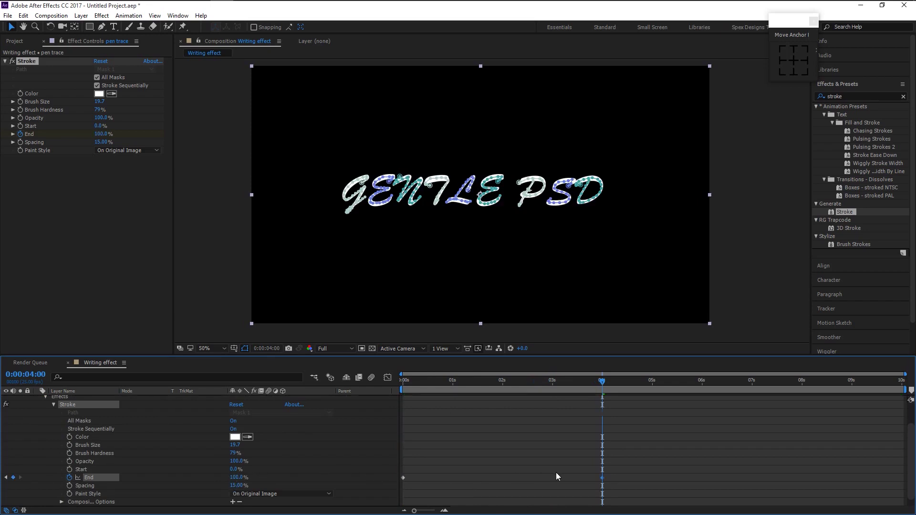
left_click_drag(441, 384, 360, 388)
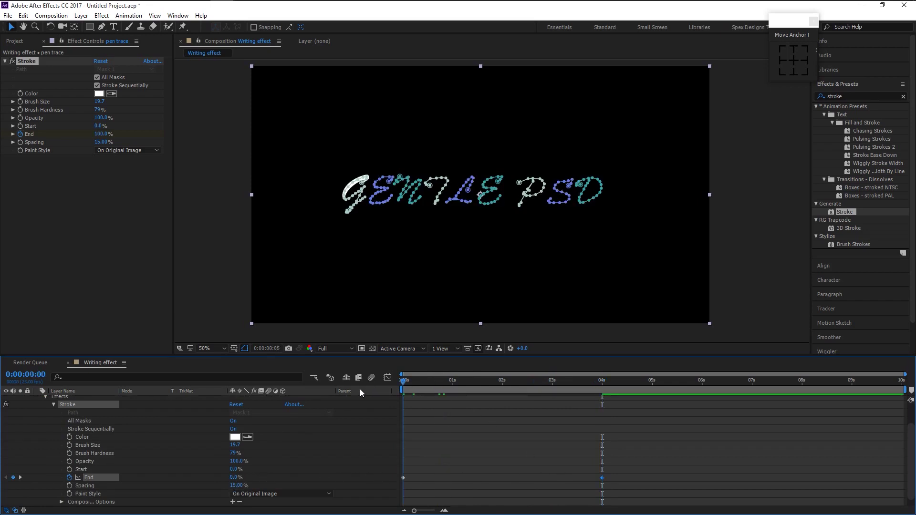
- Preview the handwriting write-on animation twice
key("space")
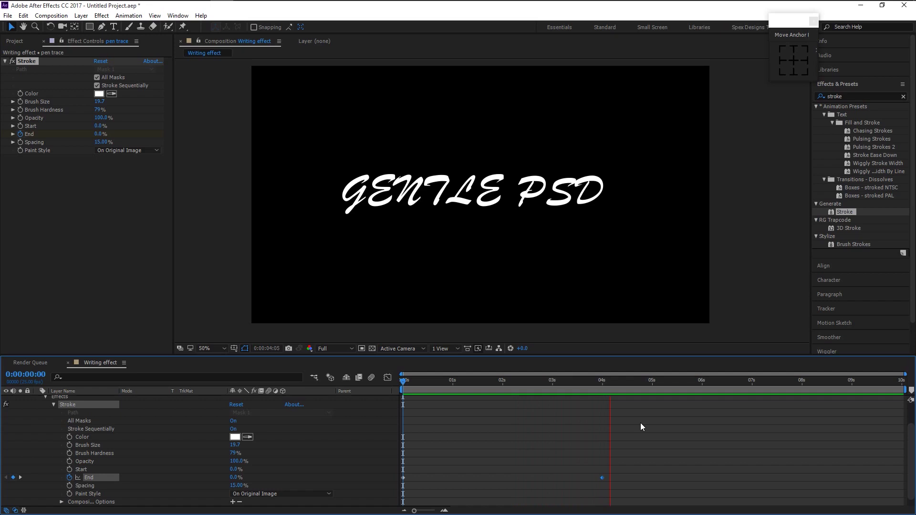
key("space")
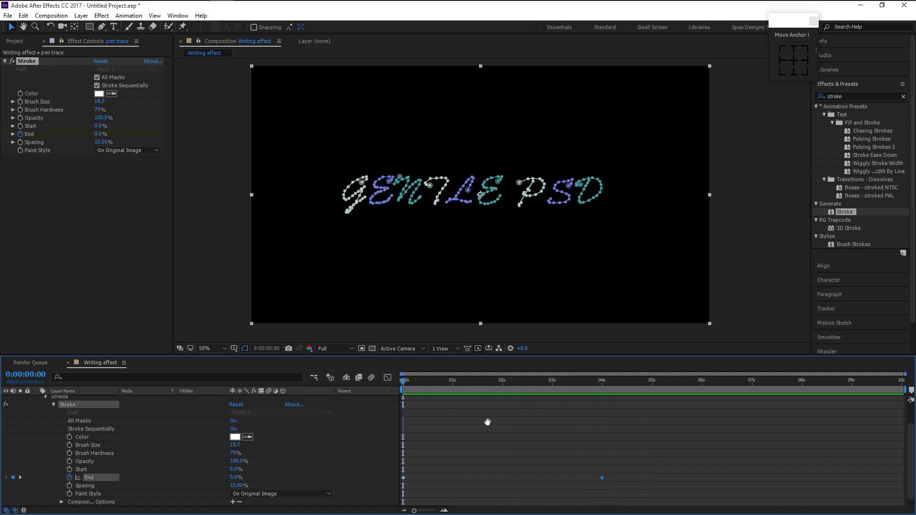
key("space")
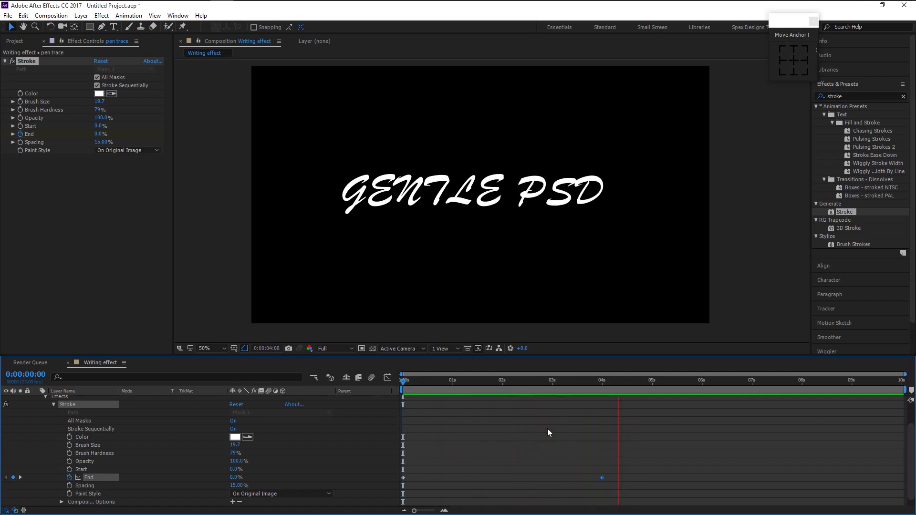
key("space")
- Pre-compose the Gentle PSD text and pen trace layers into a comp named 'gentle psd'
scroll(48, 409, "up", 5)
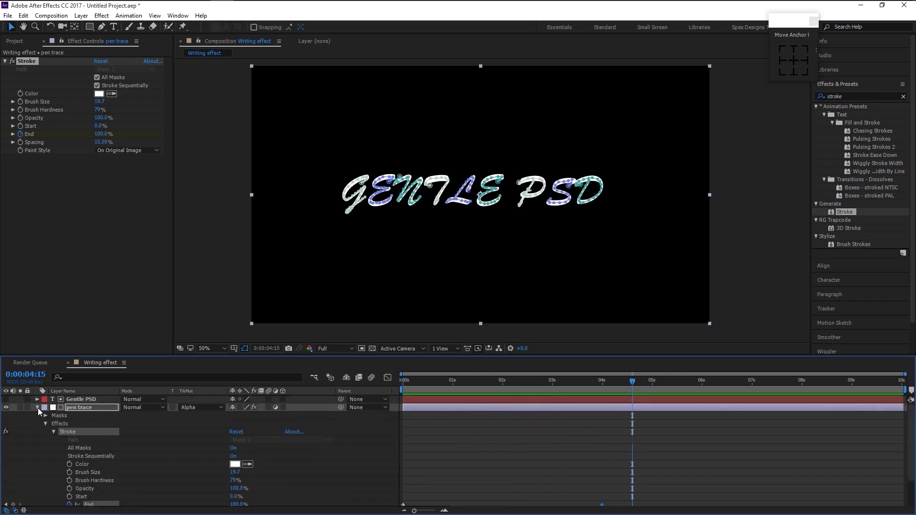
left_click(37, 408)
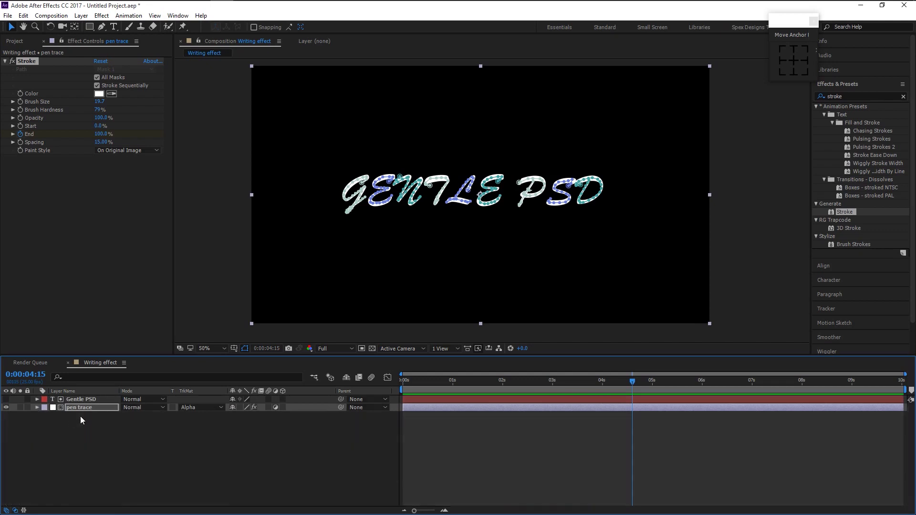
left_click(180, 455)
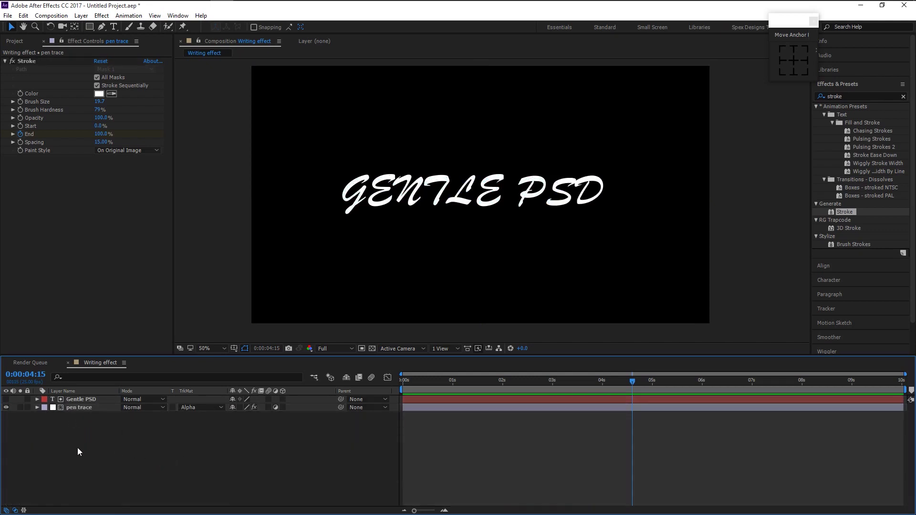
left_click_drag(66, 448, 85, 399)
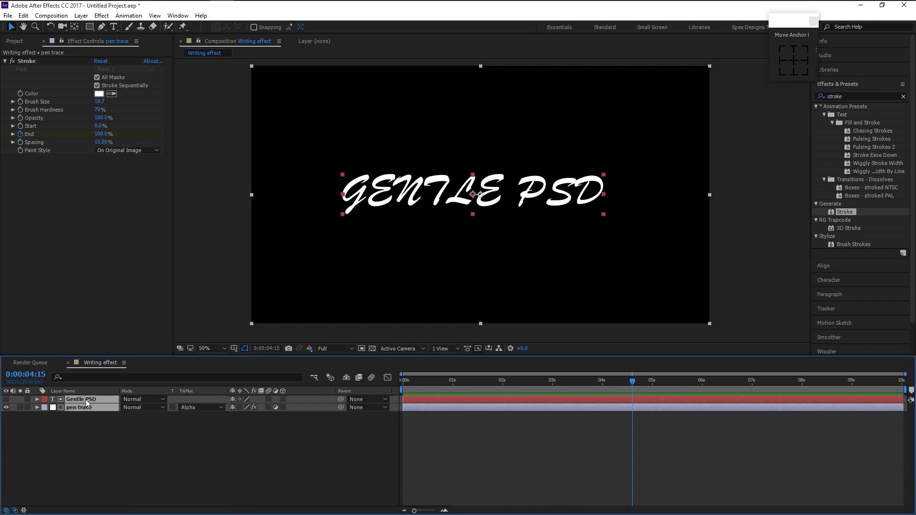
right_click(94, 410)
left_click(148, 323)
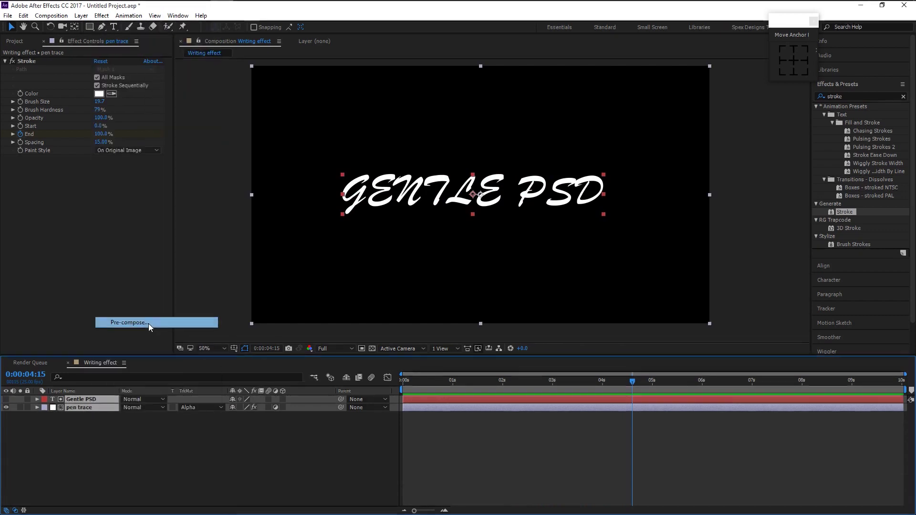
type("gentle")
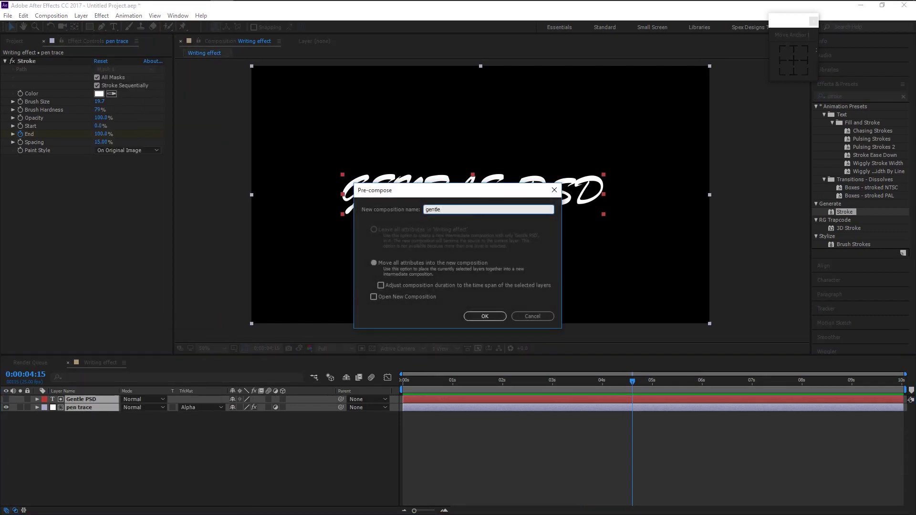
type(" psd")
key("Return")
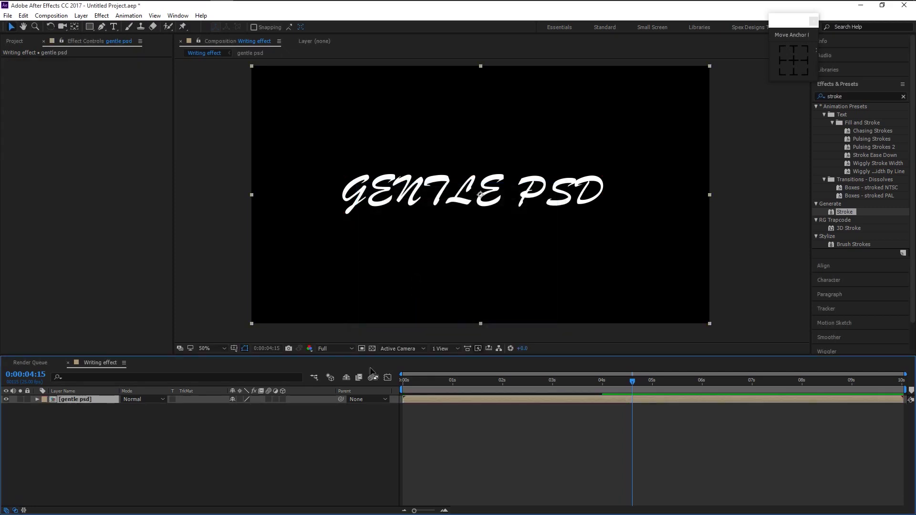
- Inside the gentle psd pre-comp, set the pen trace Stroke Color to black
double_click(96, 402)
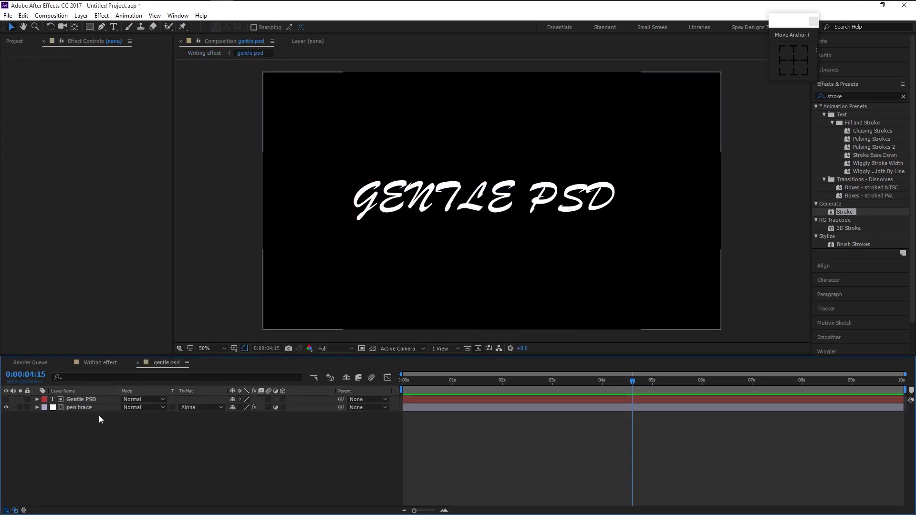
left_click(96, 408)
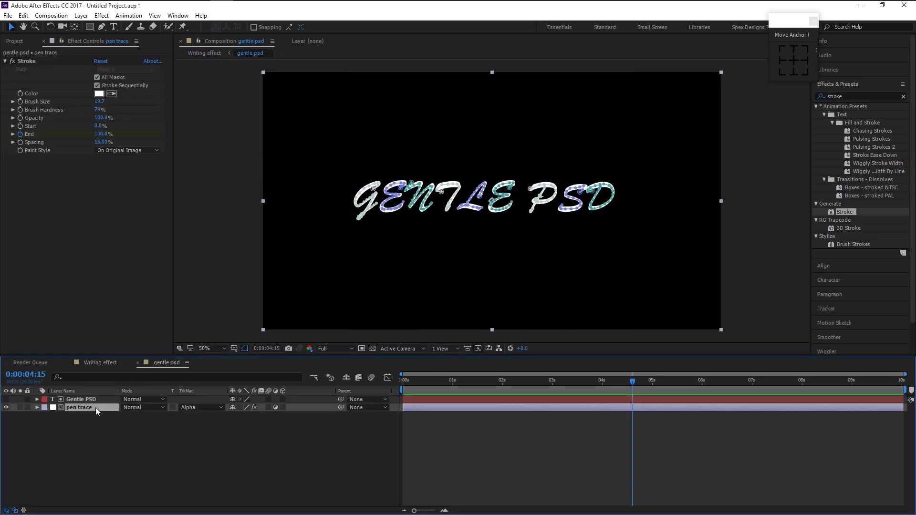
left_click(99, 93)
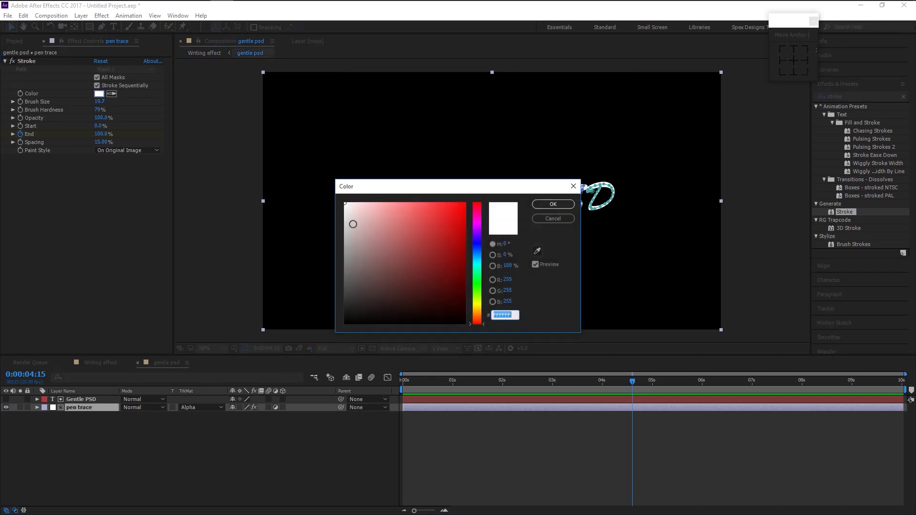
left_click_drag(347, 275, 327, 343)
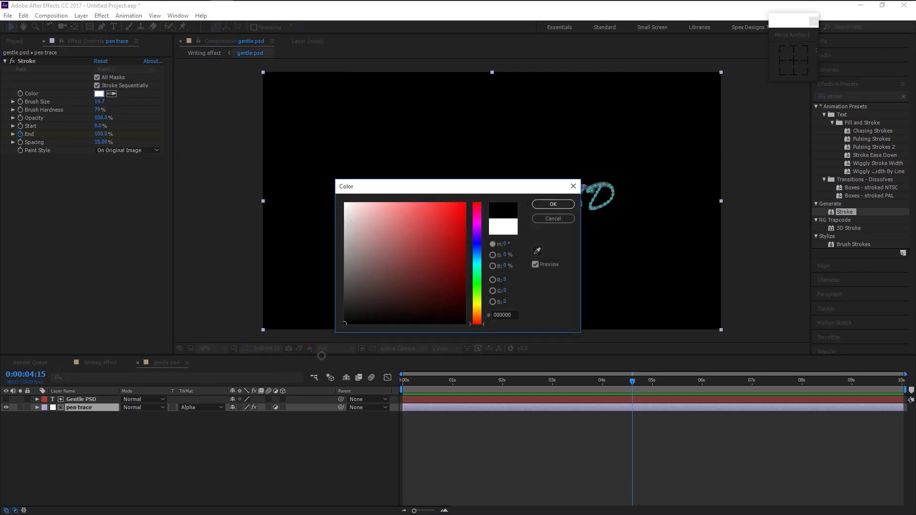
left_click(553, 204)
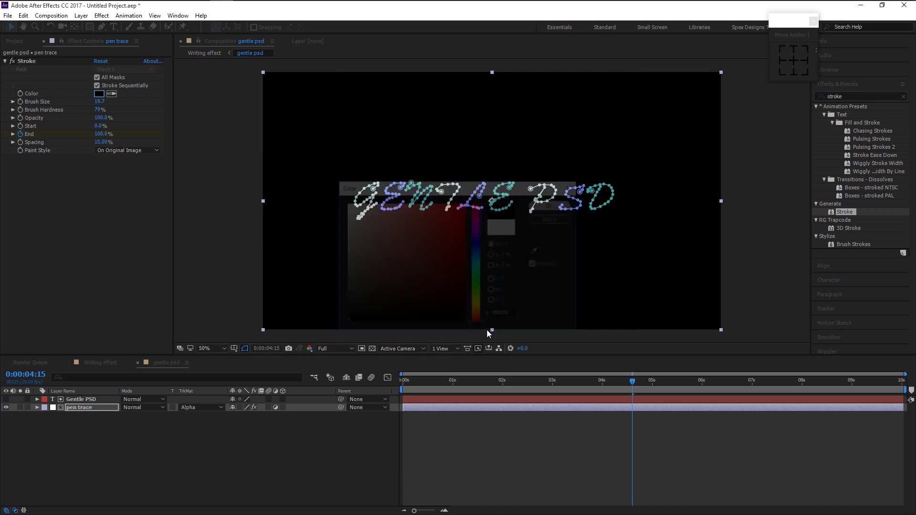
left_click(271, 454)
- Import Stock.jpg beneath gentle psd in Writing effect and scale it to 48%
left_click(100, 363)
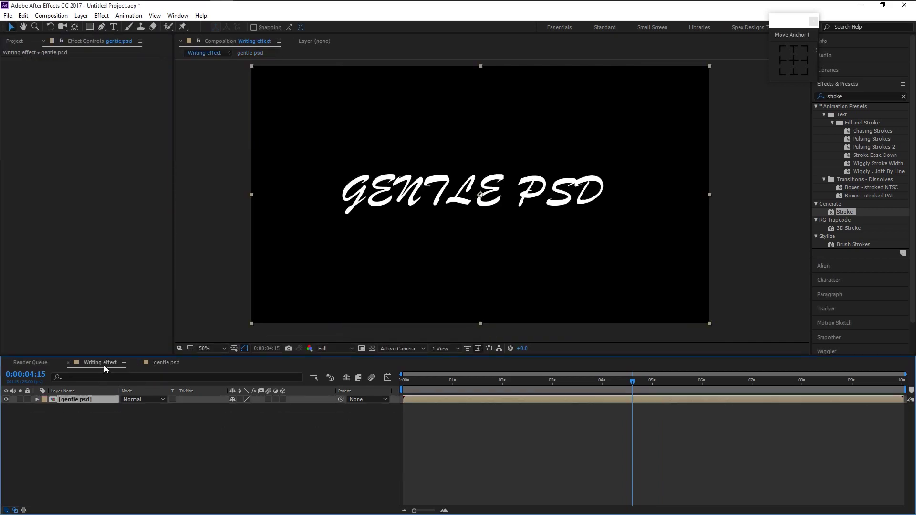
left_click(139, 445)
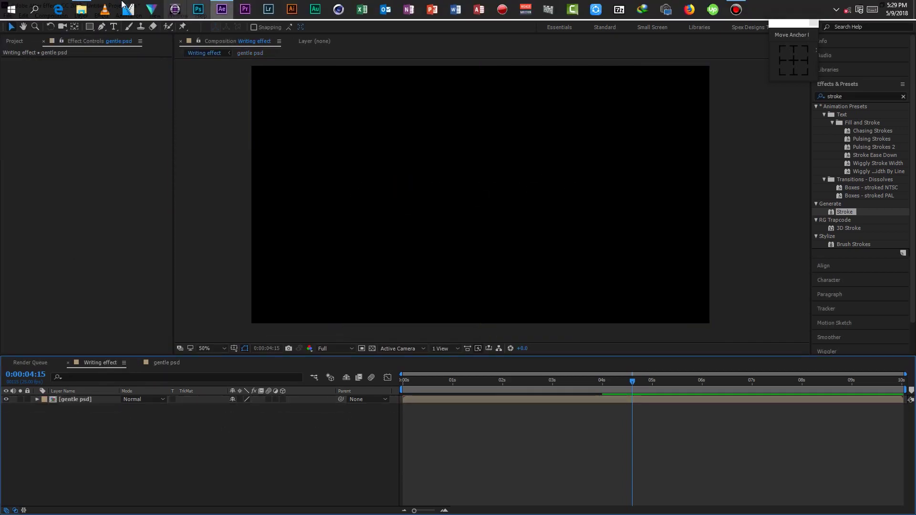
left_click(81, 5)
left_click_drag(296, 131, 191, 437)
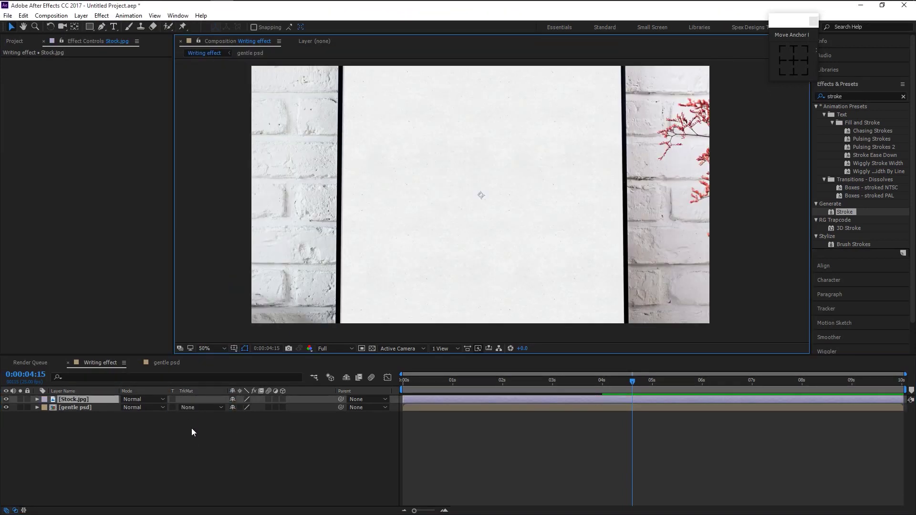
left_click_drag(103, 431, 104, 432)
key("s")
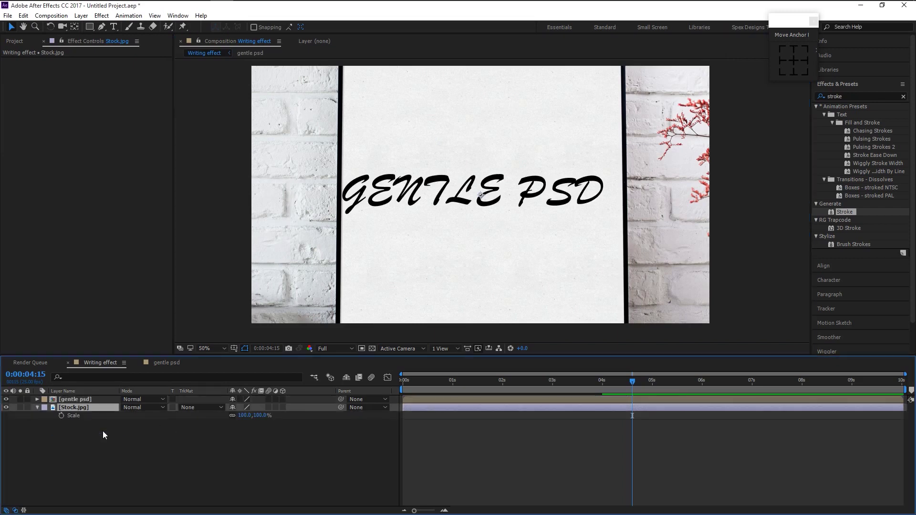
left_click_drag(243, 415, 214, 415)
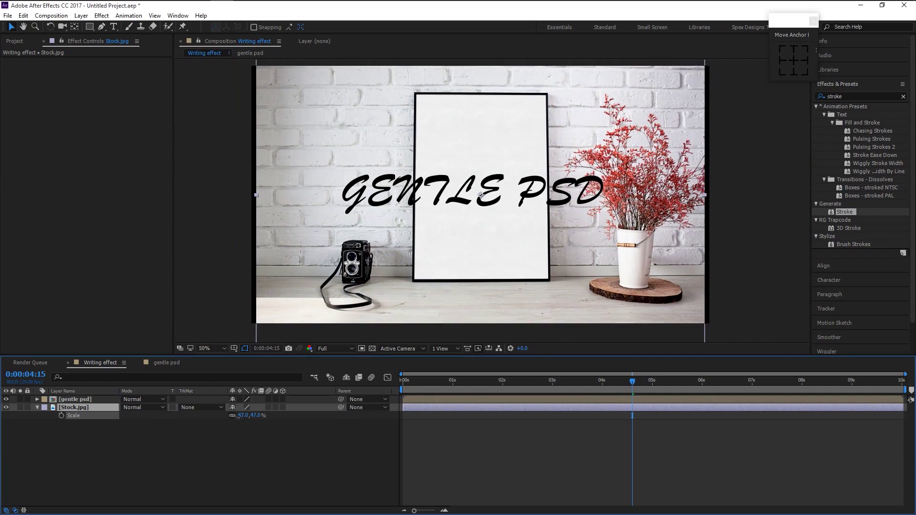
left_click(238, 492)
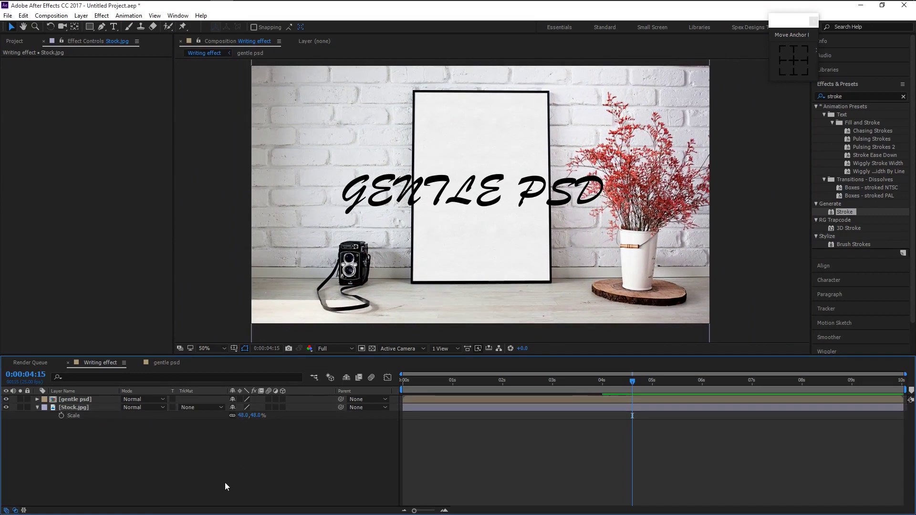
- Scale the gentle psd text layer to 35% so it fits inside the poster
left_click(68, 400)
key("s")
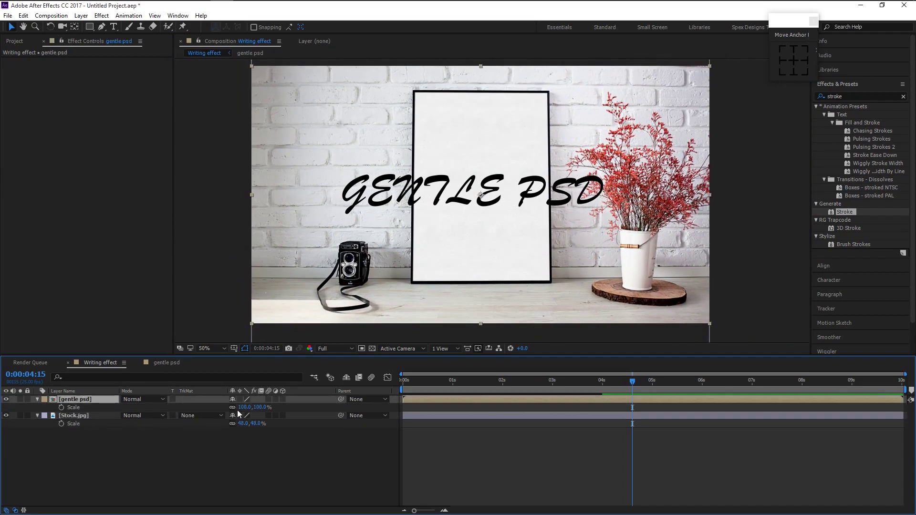
mouse_move(244, 404)
left_mouse_down()
mouse_move(215, 406)
mouse_move(247, 407)
left_mouse_up()
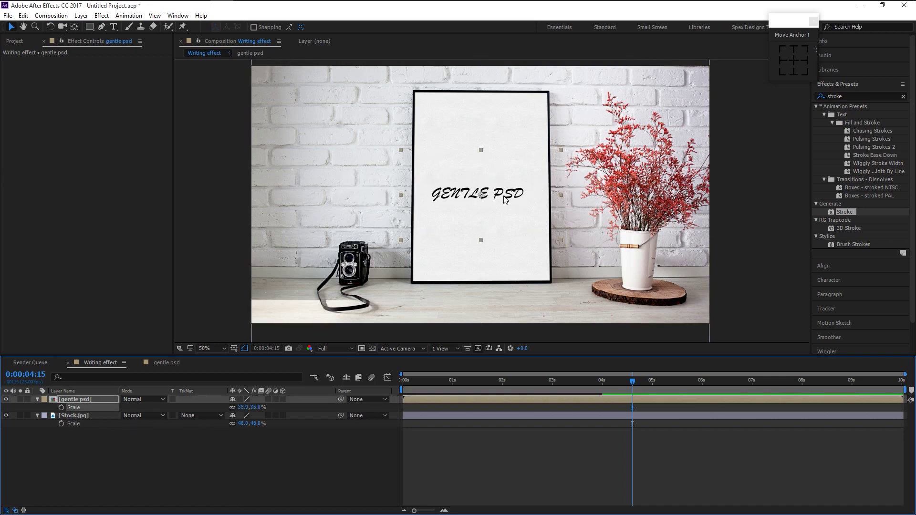
left_click_drag(506, 196, 508, 188)
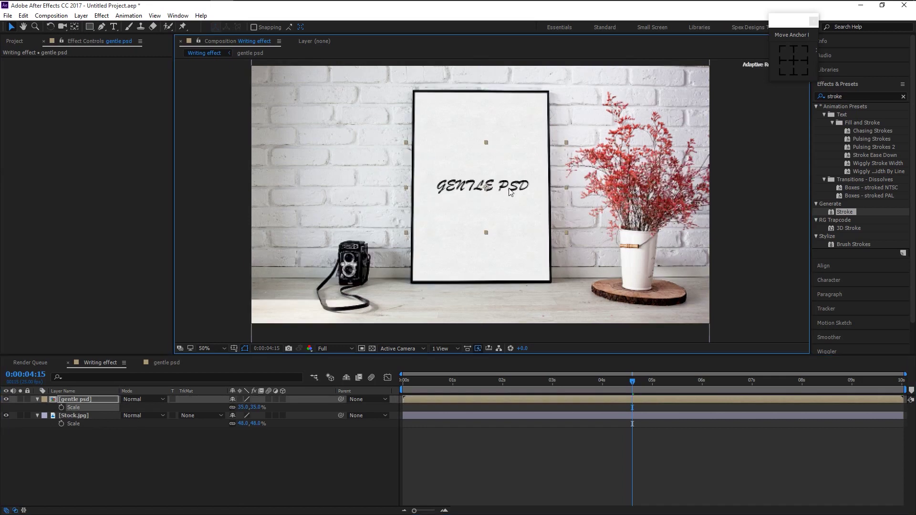
left_click(296, 483)
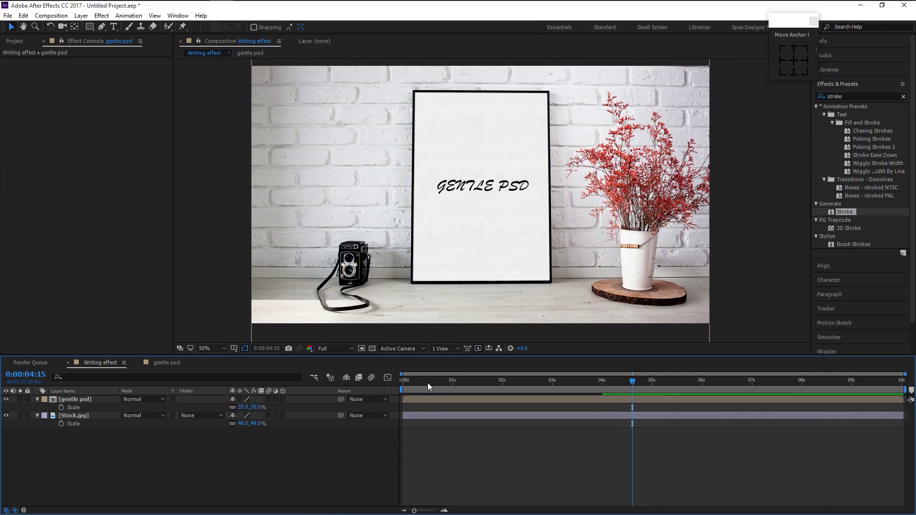
left_click_drag(427, 383, 382, 385)
key("space")
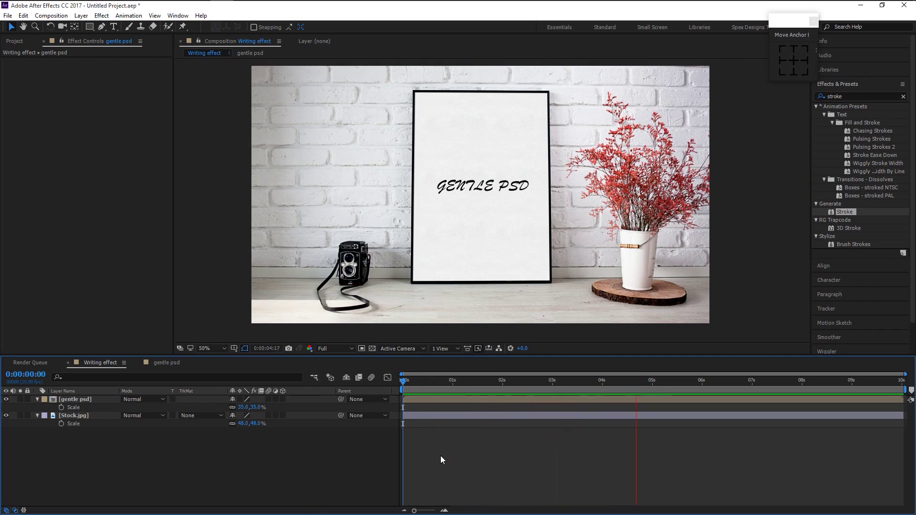
key("space")
left_click_drag(416, 380, 403, 379)
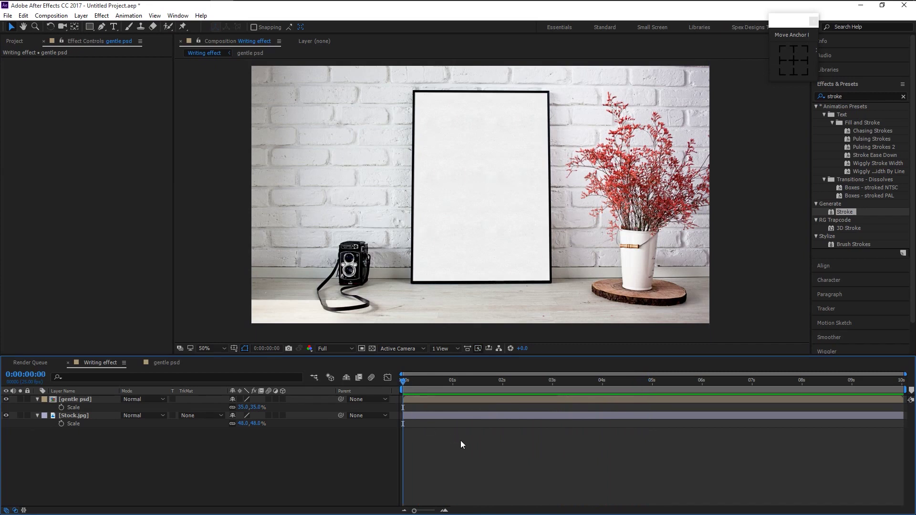
key("space")
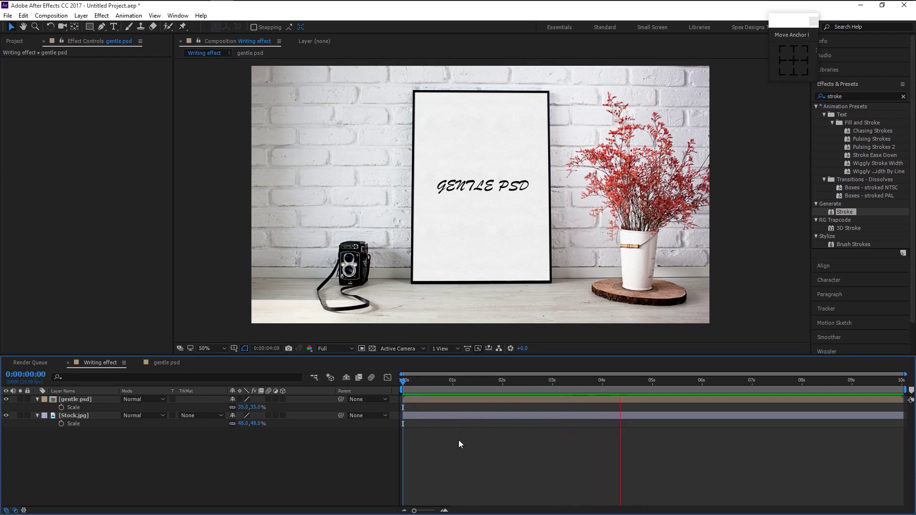
key("space")
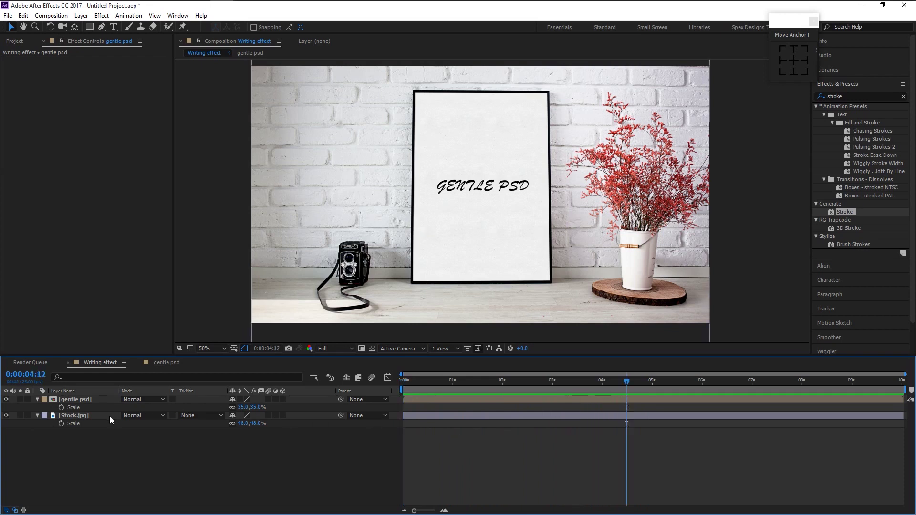
left_click(103, 401)
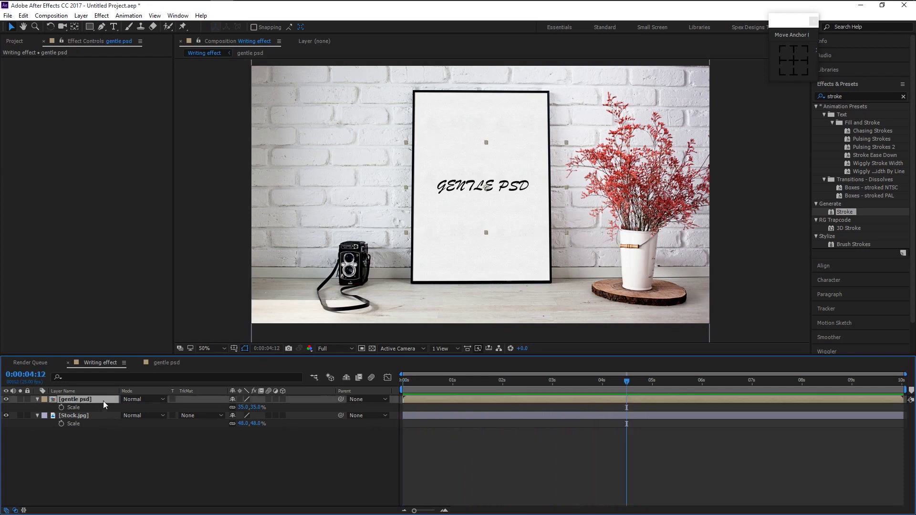
- Turn on 3D for gentle psd and set its Orientation X to 351°
left_click(282, 400)
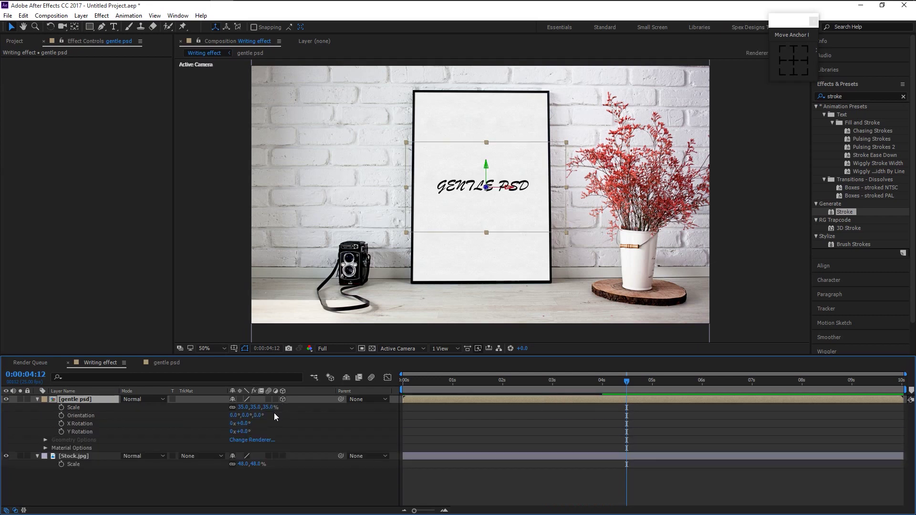
scroll(511, 228, "up", 2)
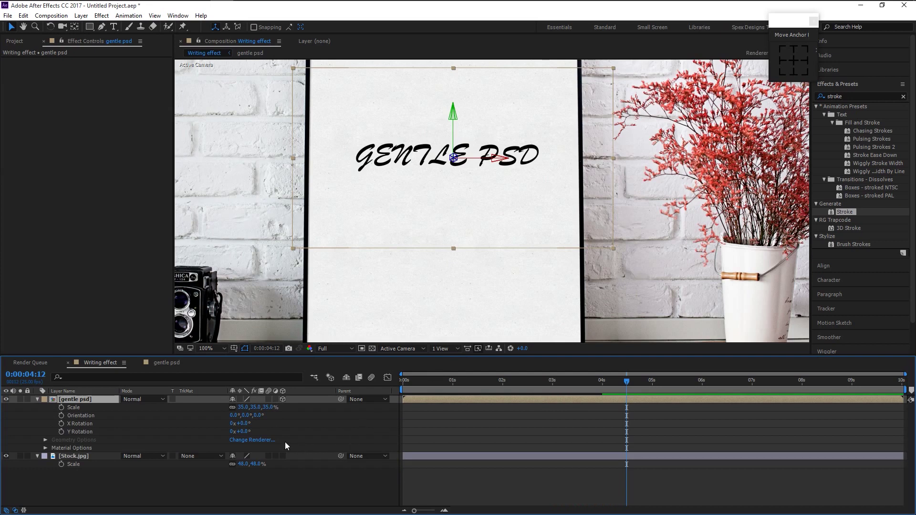
left_click(81, 416)
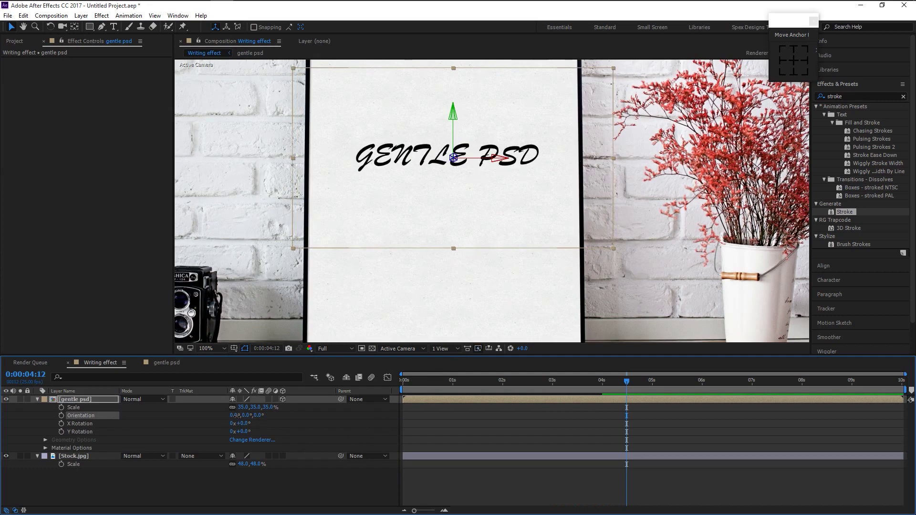
left_click_drag(236, 416, 229, 415)
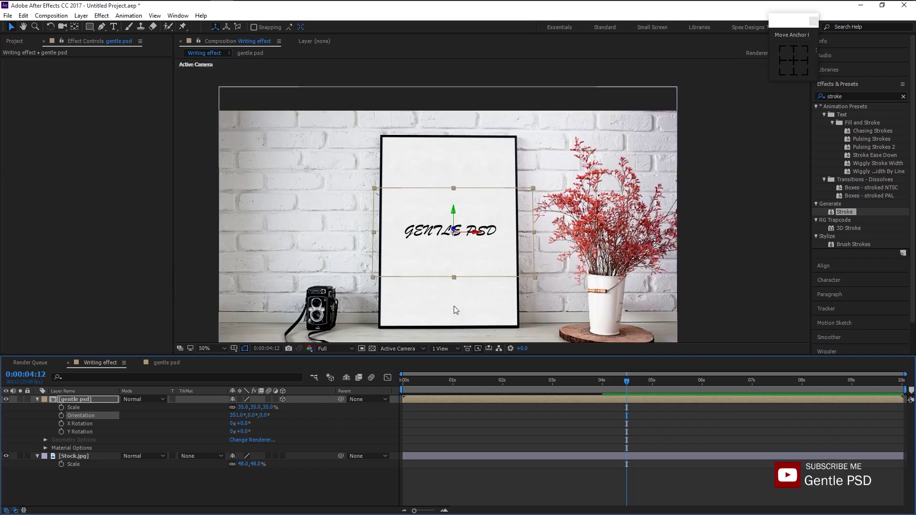
scroll(454, 306, "down", 2)
left_click(331, 489)
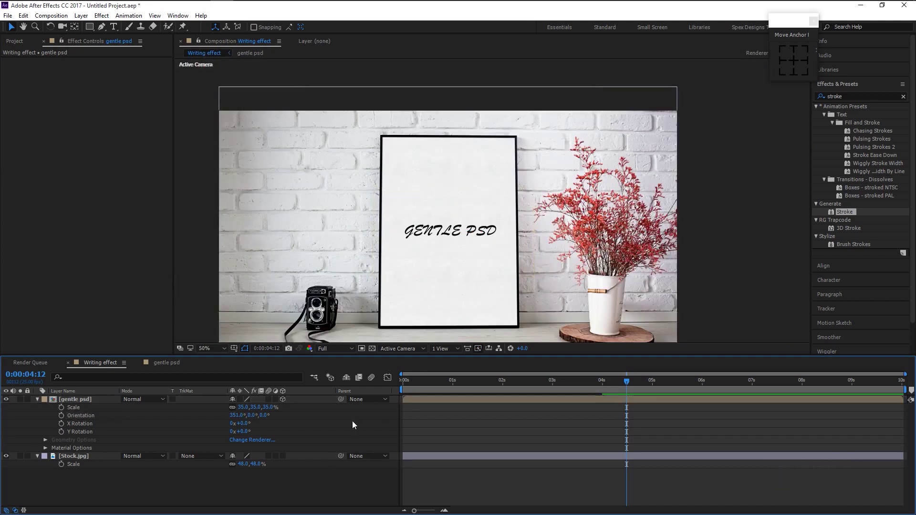
scroll(429, 305, "down", 2)
scroll(429, 320, "up", 2)
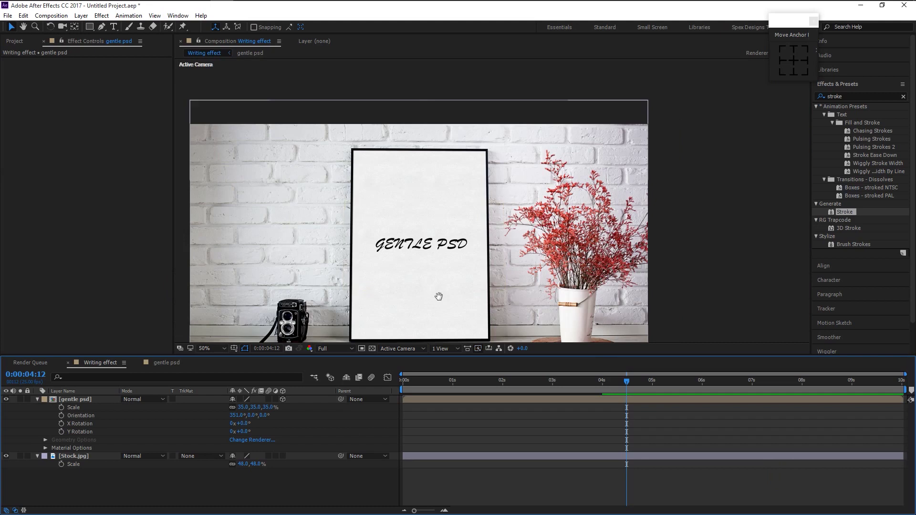
left_click_drag(438, 296, 469, 243)
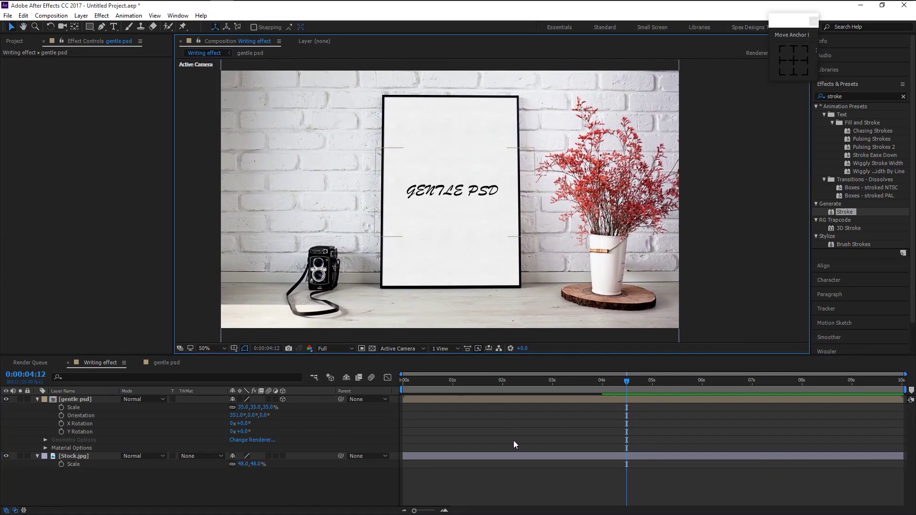
left_click_drag(423, 382, 393, 382)
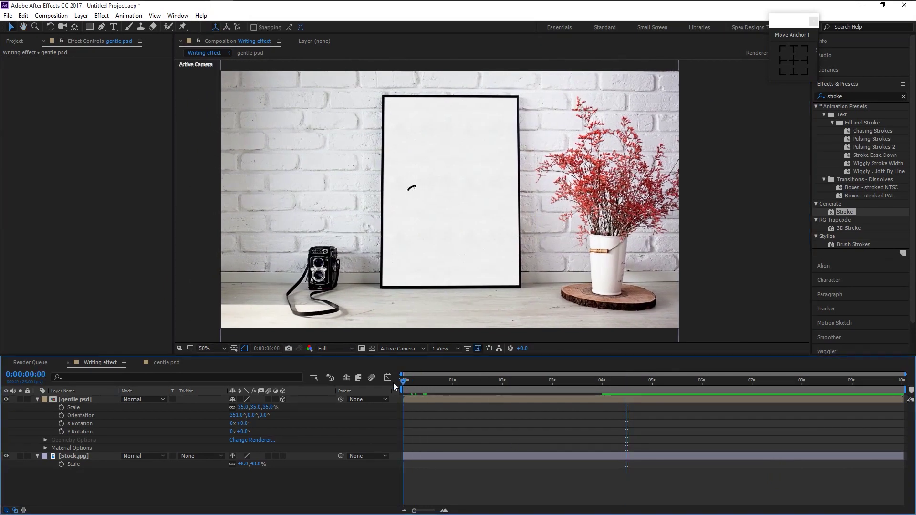
- Select the gentle psd and Stock.jpg layers and pre-compose them as 'final comp'
left_click(333, 489)
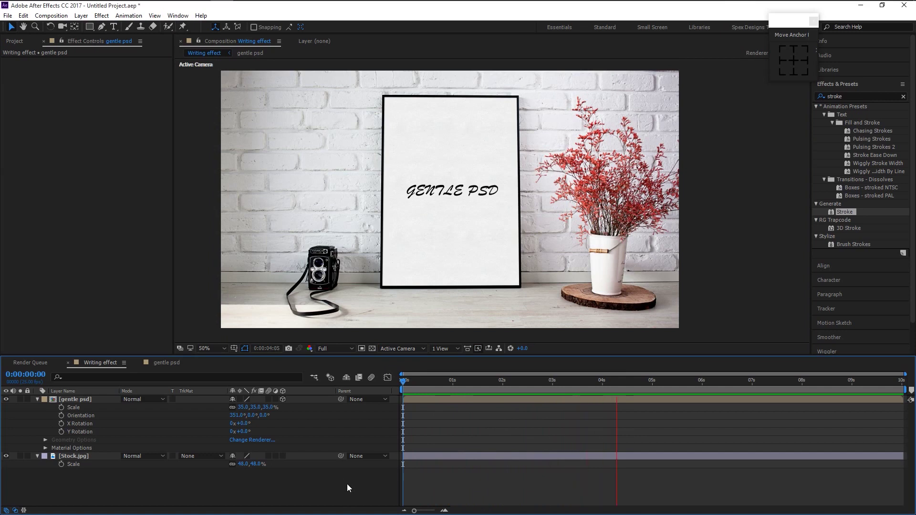
key("space")
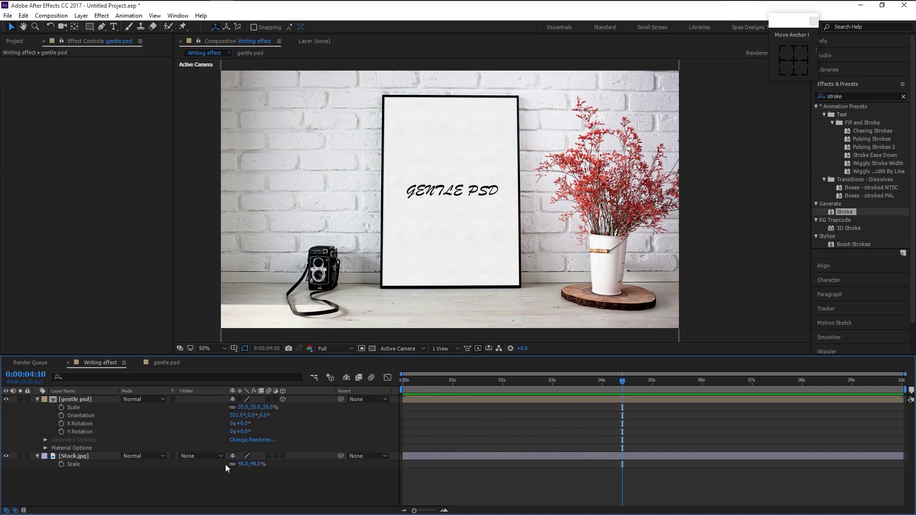
key("u")
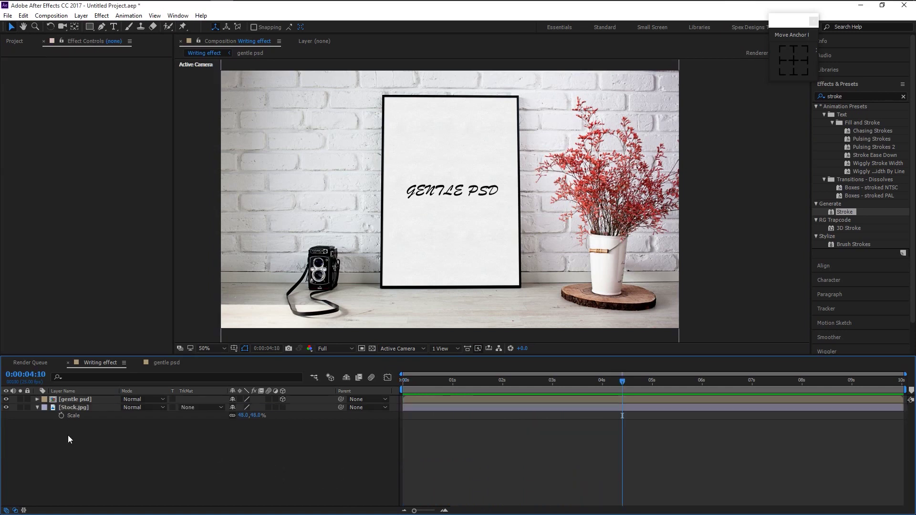
left_click(37, 408)
key("ctrl+a")
right_click(84, 408)
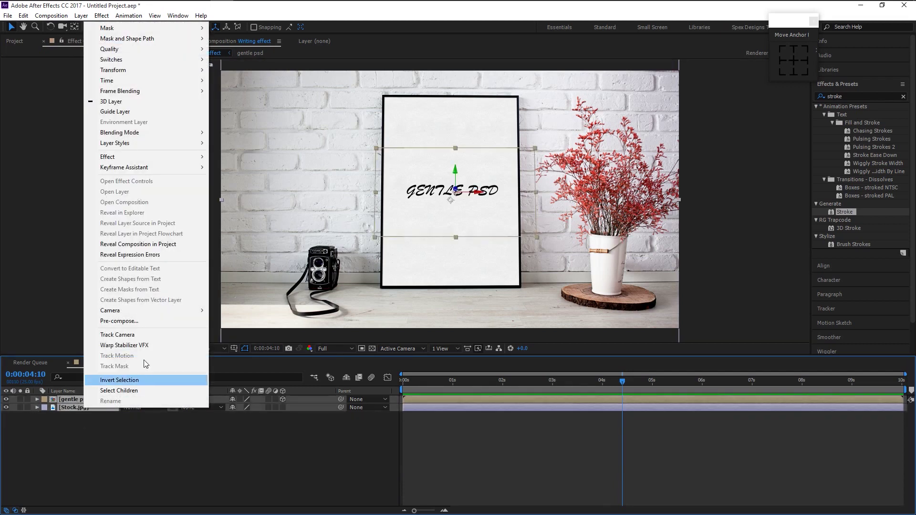
left_click(124, 321)
type("fi")
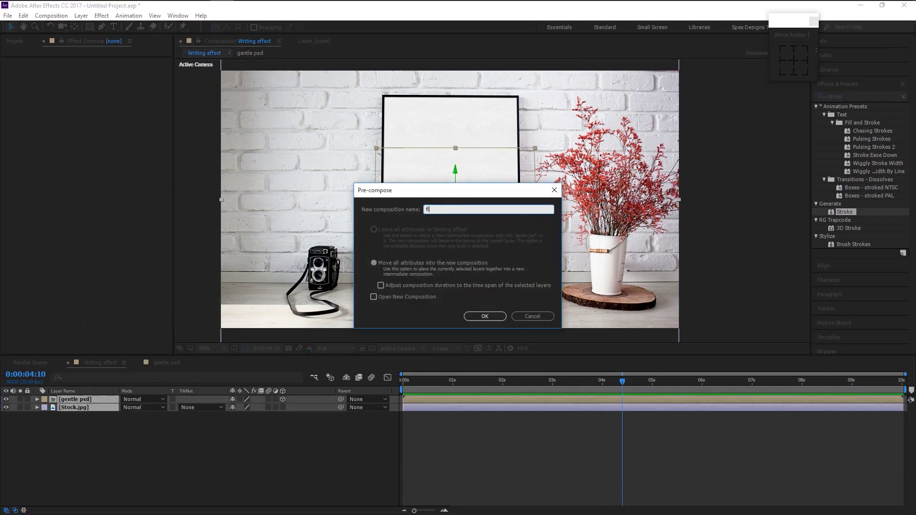
type("nal comp")
key("Return")
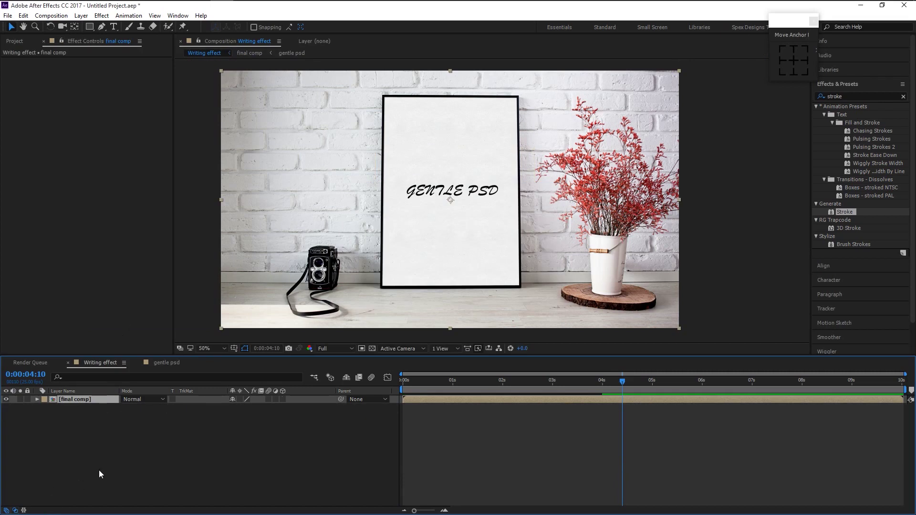
left_click(101, 468)
- Add a 35mm-preset camera named '35mm cam', accepting the 2D-layer warning
right_click(87, 429)
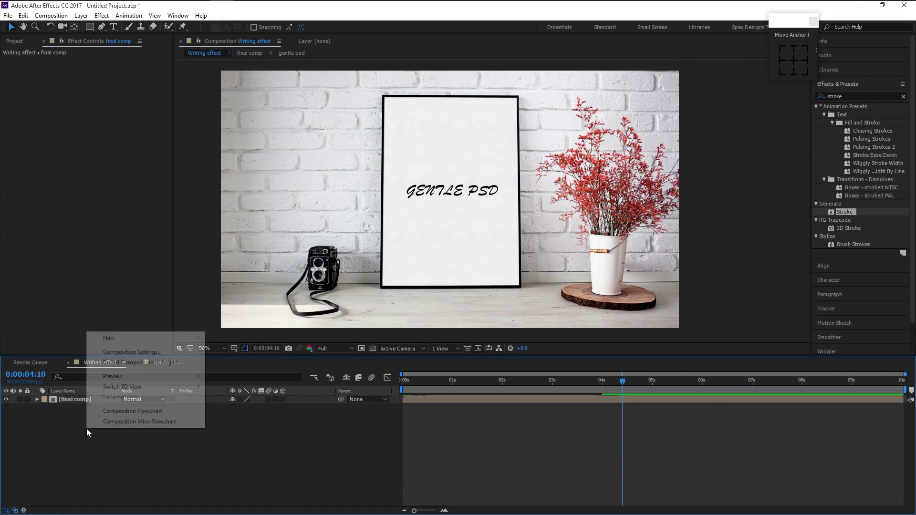
mouse_move(142, 343)
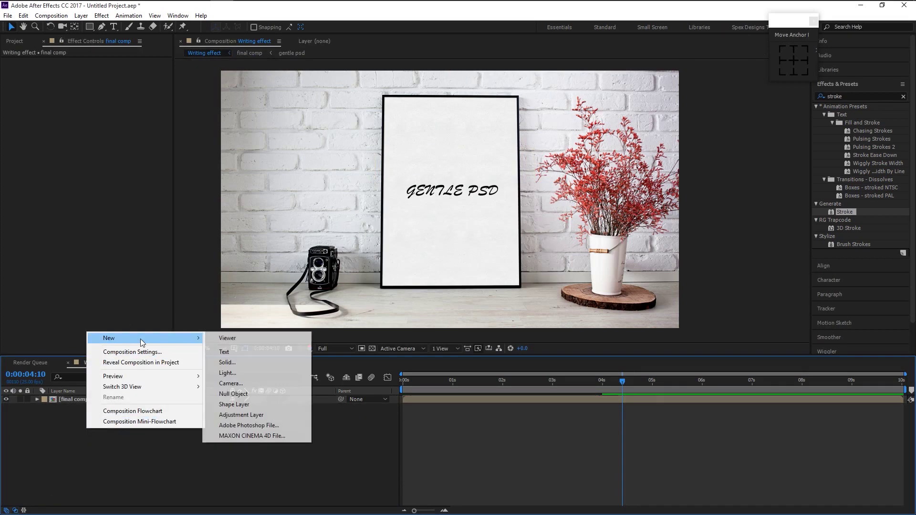
left_click(251, 383)
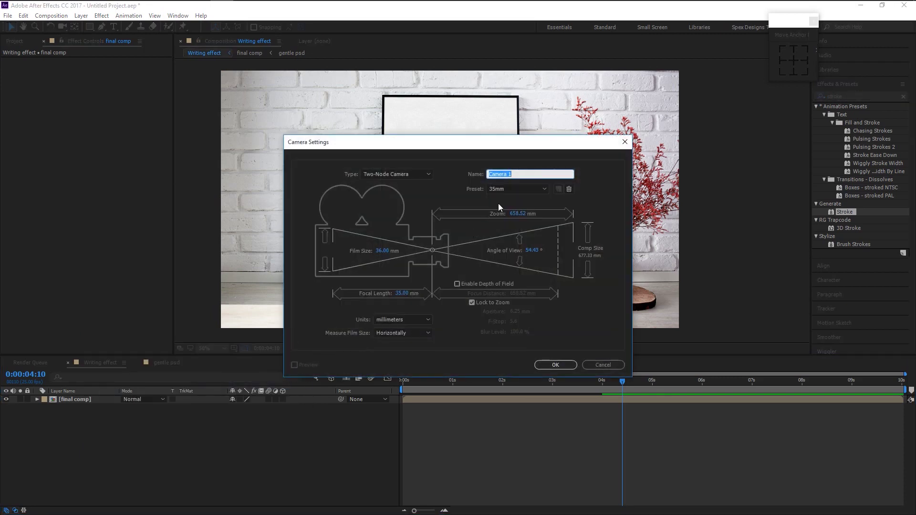
type("35mm cam")
key("Return")
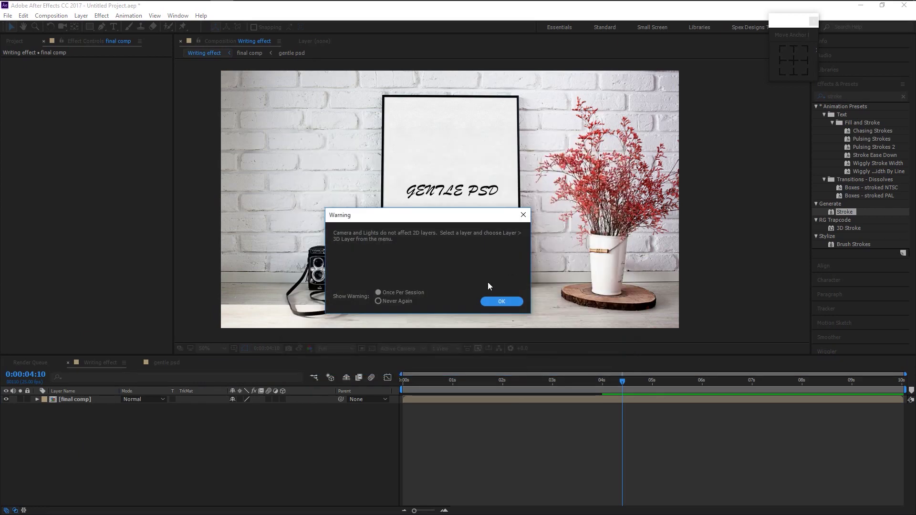
left_click(490, 303)
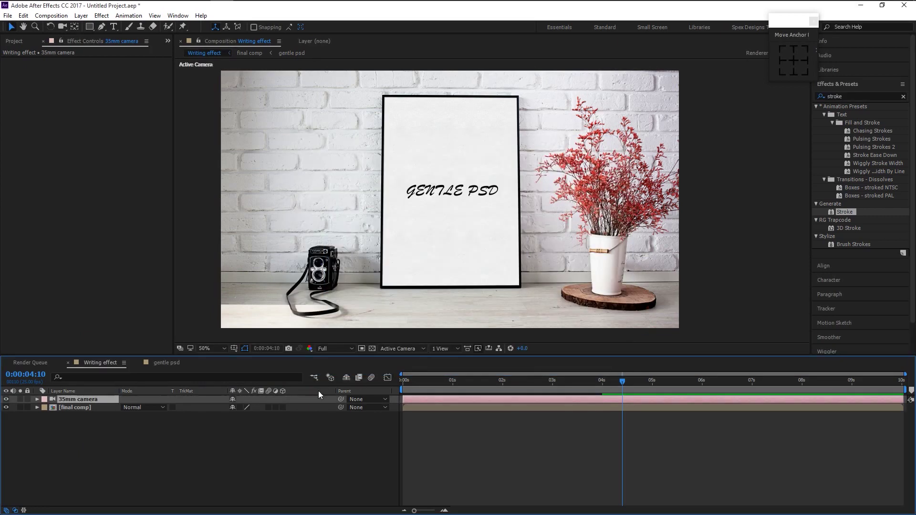
- Return the playhead to the start and switch the final comp layer to 3D
left_click(37, 401)
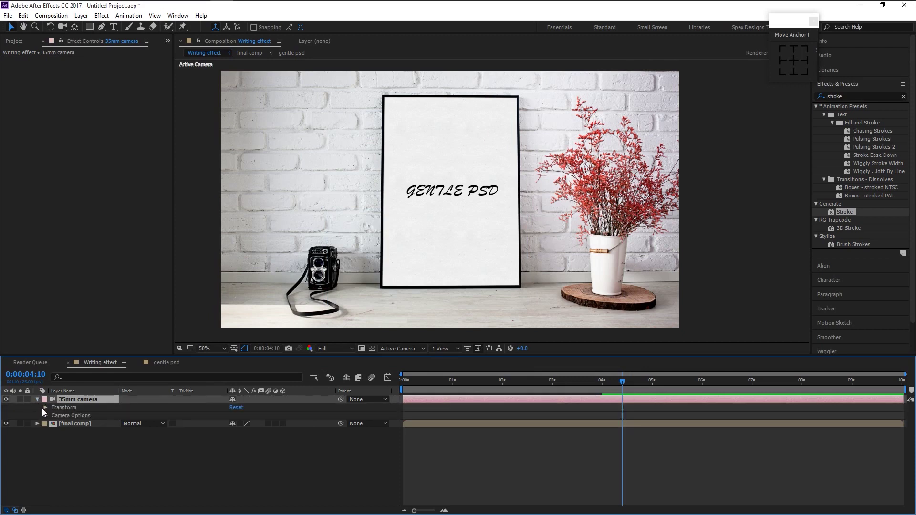
left_click(46, 409)
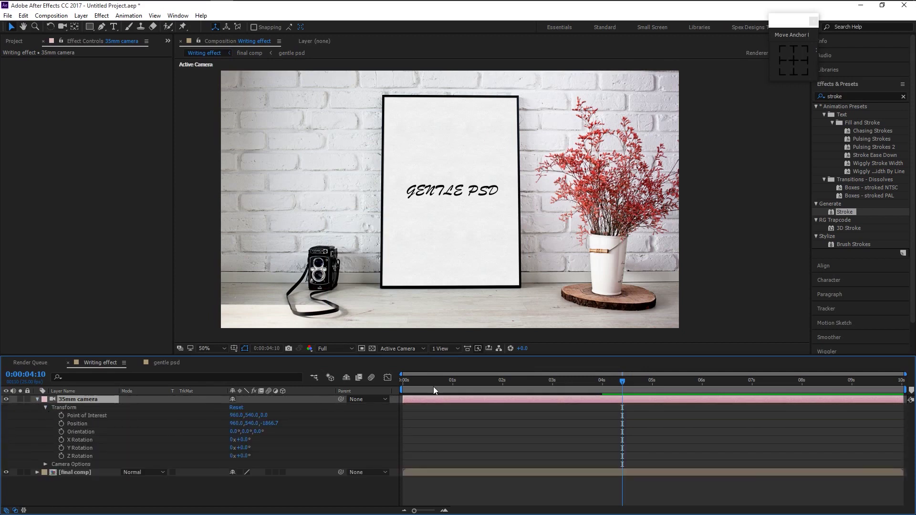
left_click_drag(434, 388, 393, 385)
left_click(37, 400)
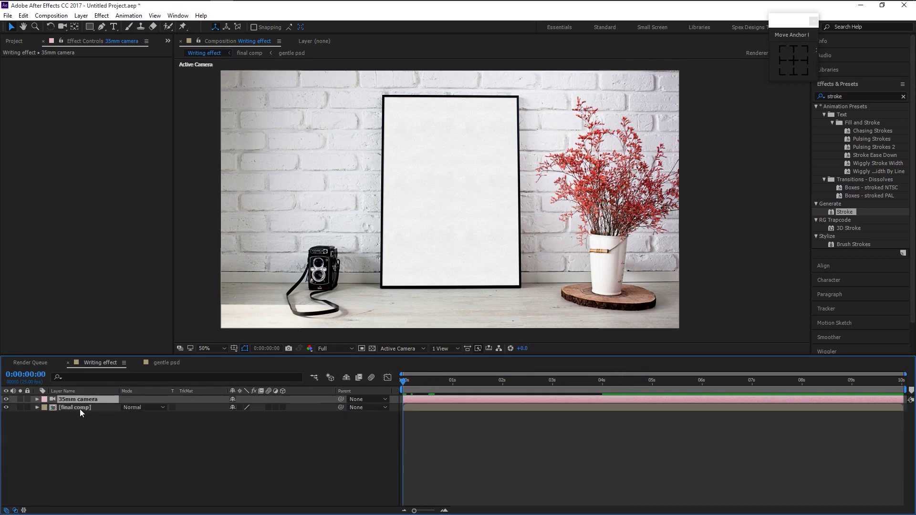
left_click(85, 409)
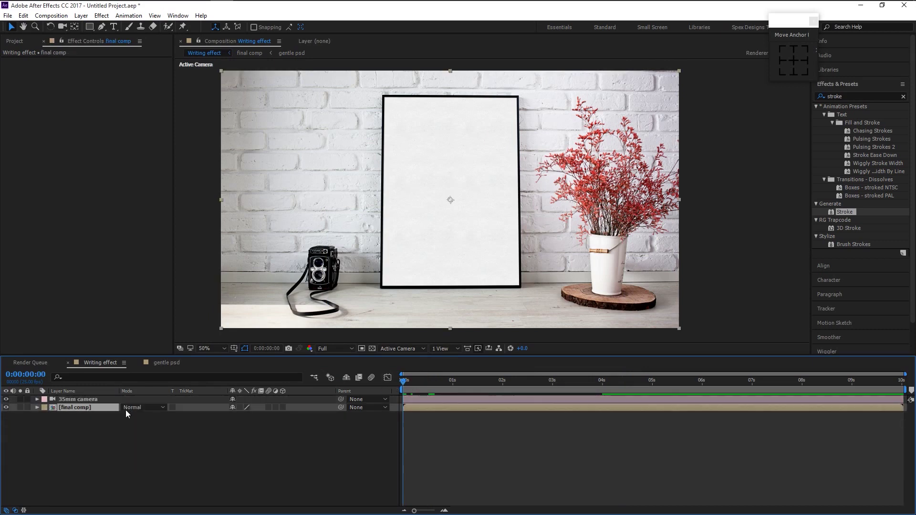
left_click(283, 408)
- Keyframe the camera Position at 0s with Z -1866.7, then Z -1732.7 at 4 seconds
left_click(72, 399)
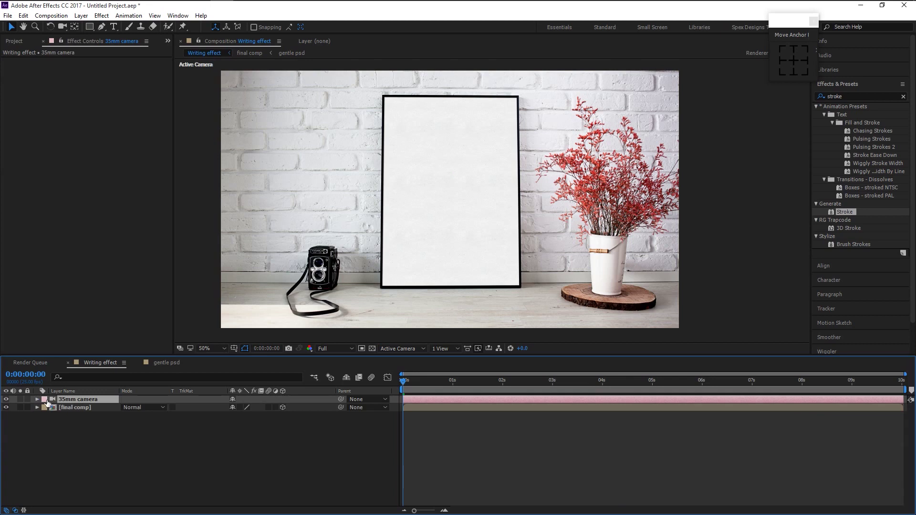
left_click(37, 399)
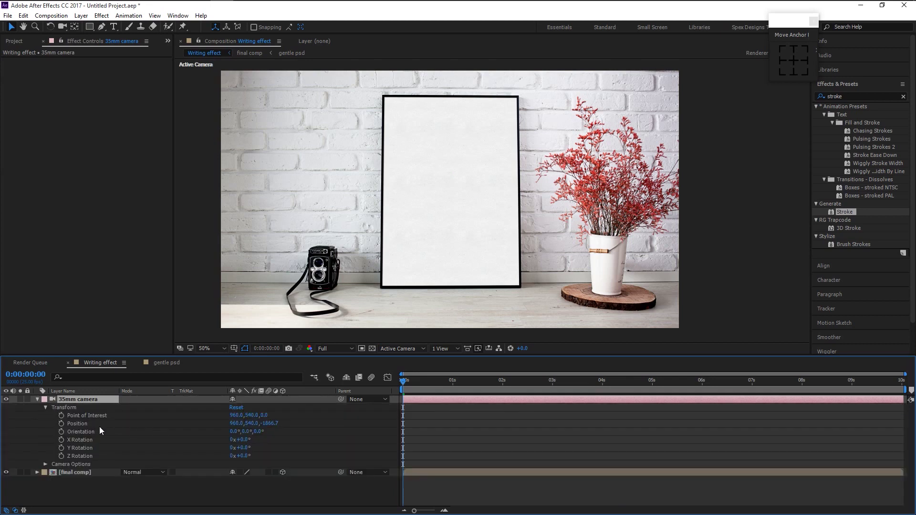
left_click(61, 424)
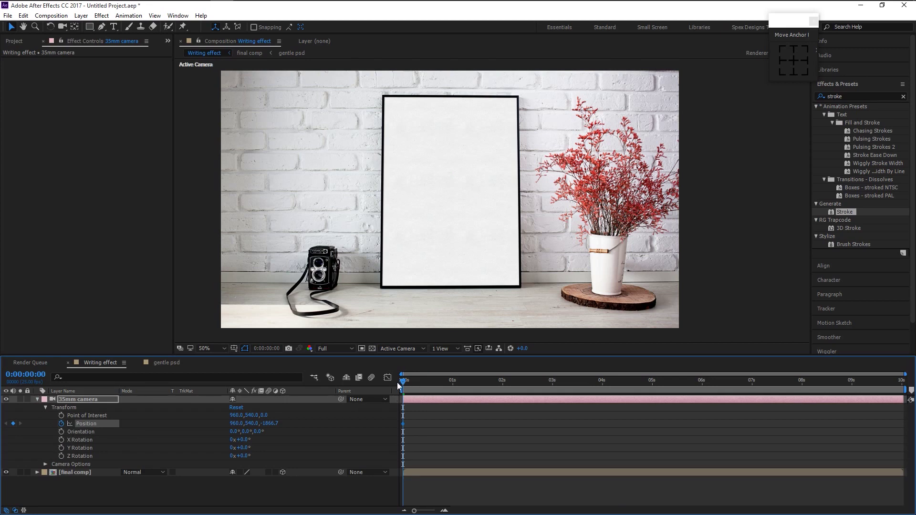
key("space")
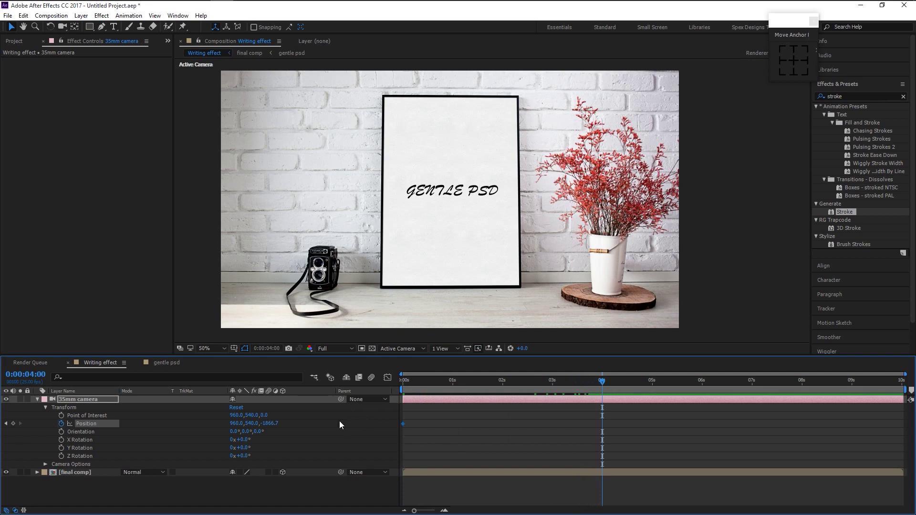
left_click_drag(270, 423, 345, 432)
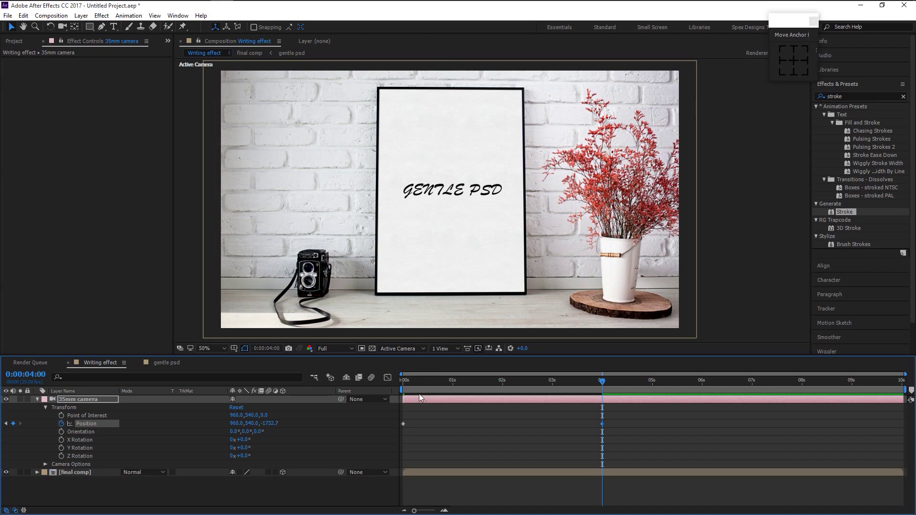
left_click(408, 382)
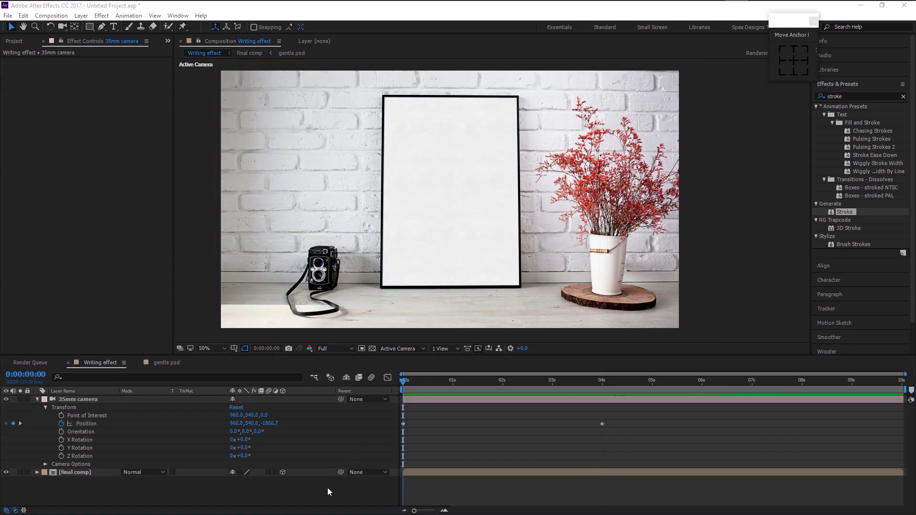
- Preview the push-in twice, then drag the camera's end Position keyframe to about 5 seconds
key("space")
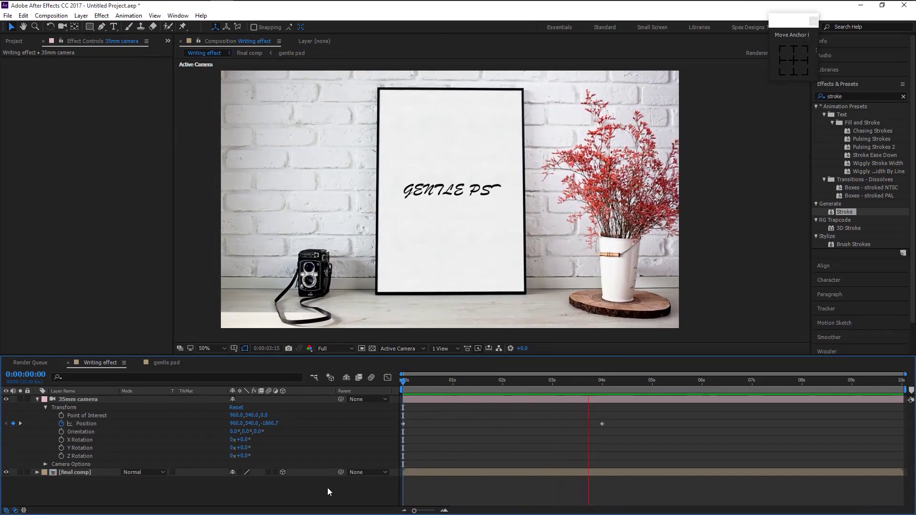
key("space")
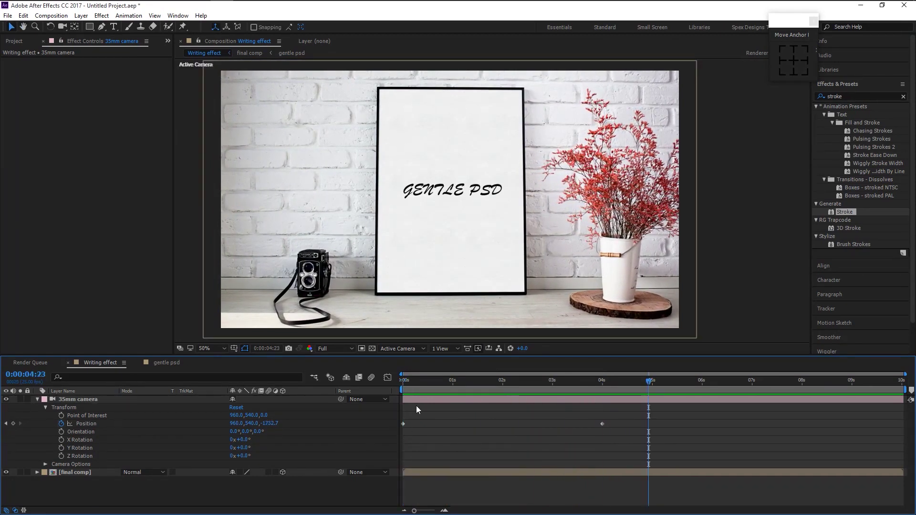
key("Home")
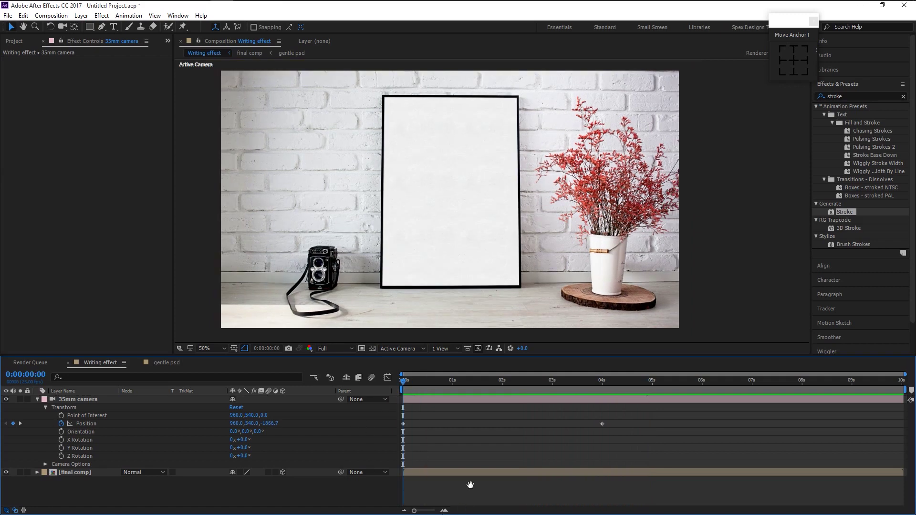
key("space")
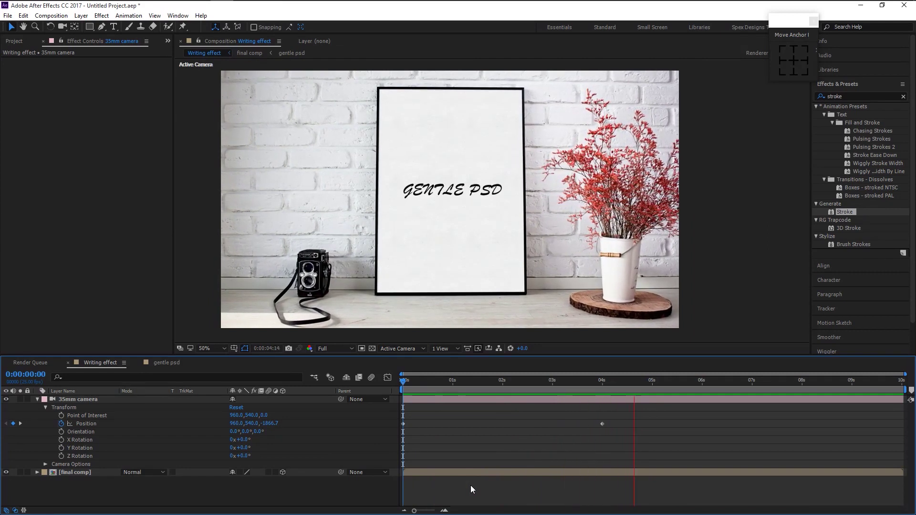
key("space")
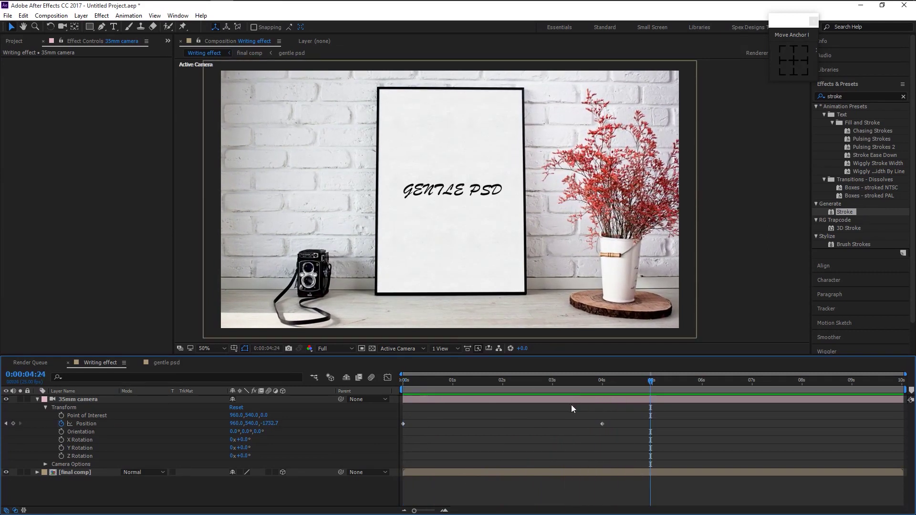
left_click(610, 424)
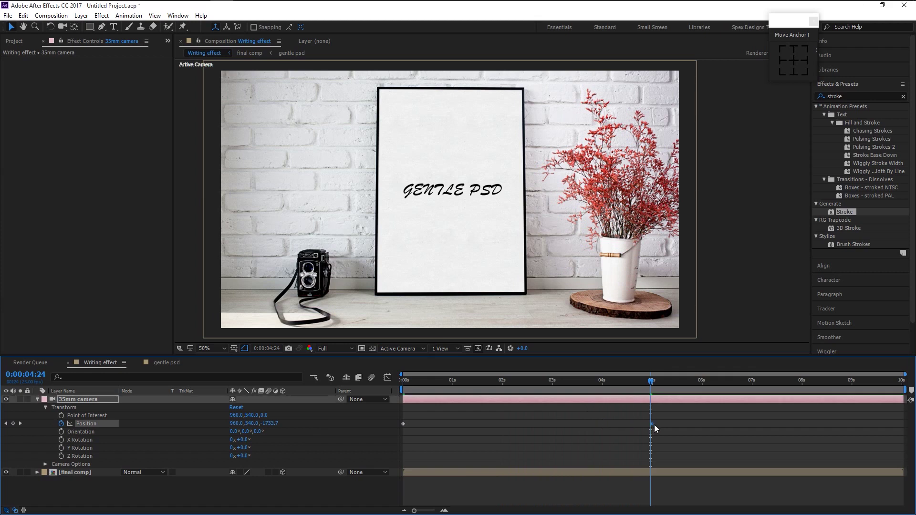
left_click_drag(655, 425, 655, 425)
left_click(404, 382)
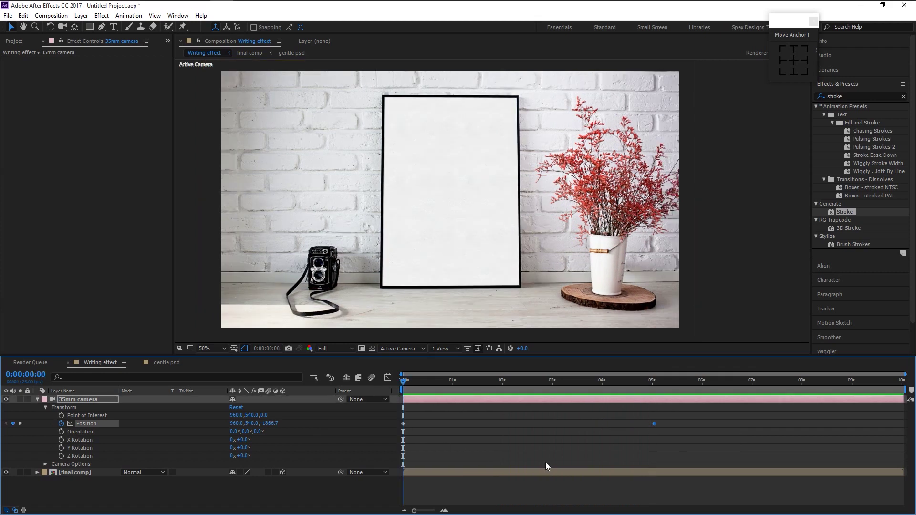
key("space")
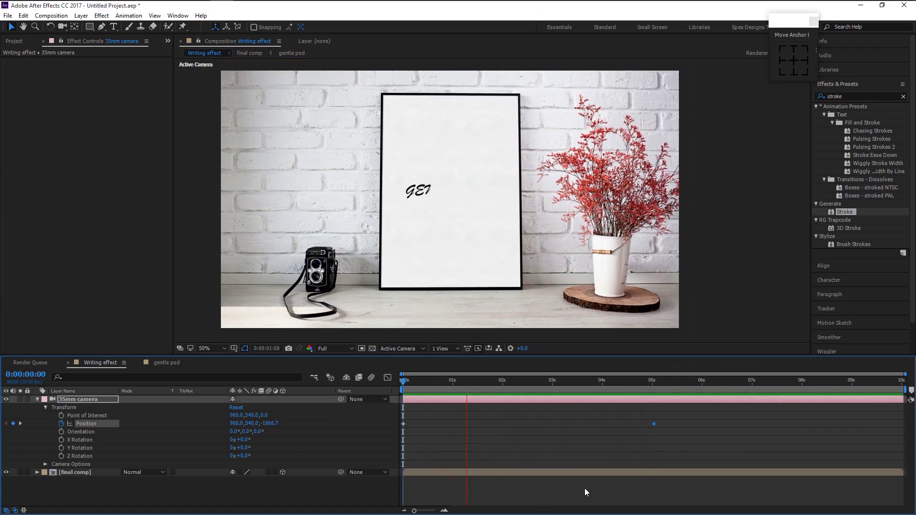